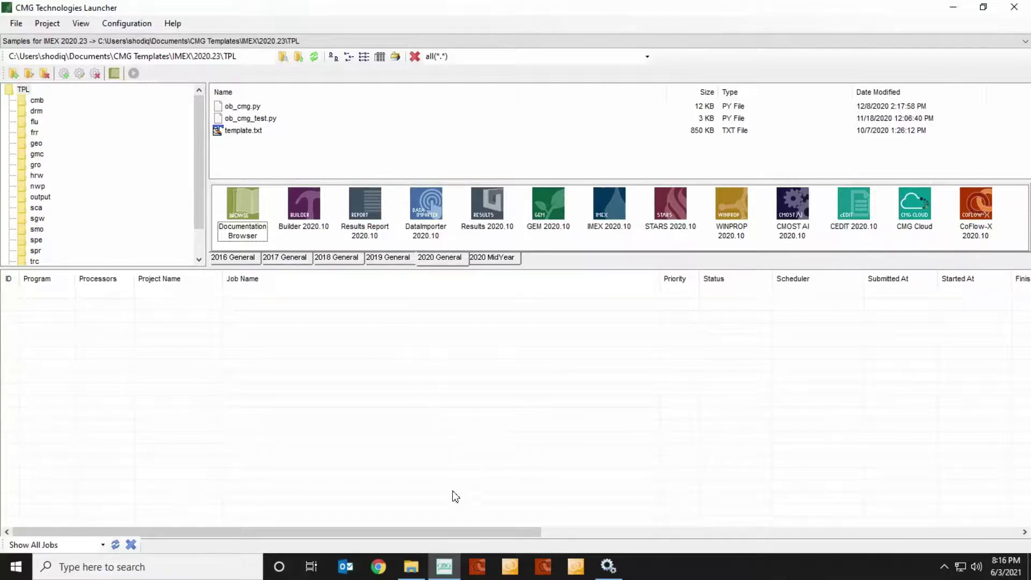
# Enable 'Use job service to submit any jobs' for the local job server and accept the Launcher restart
pyautogui.click(132, 26)
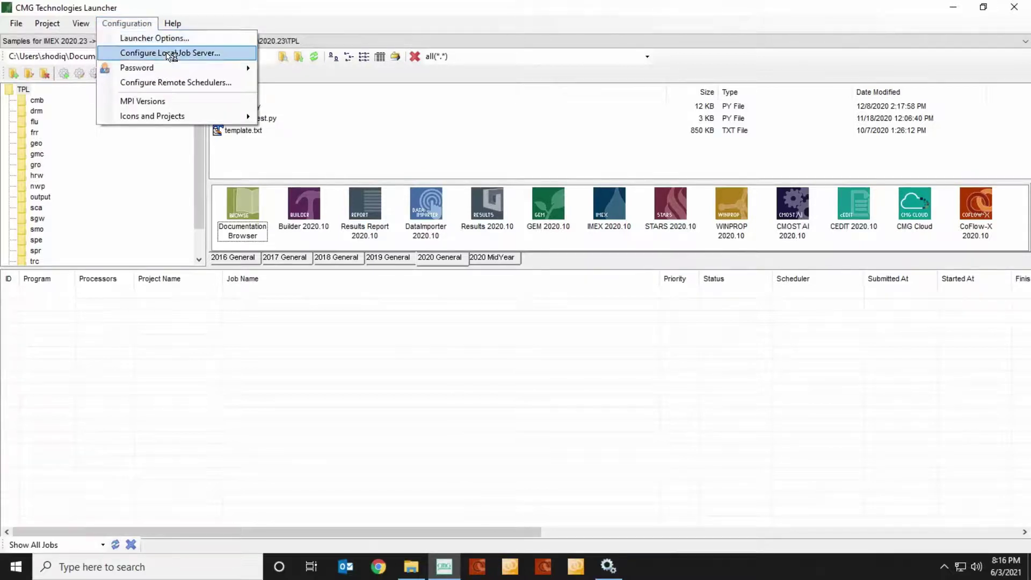
pyautogui.click(171, 54)
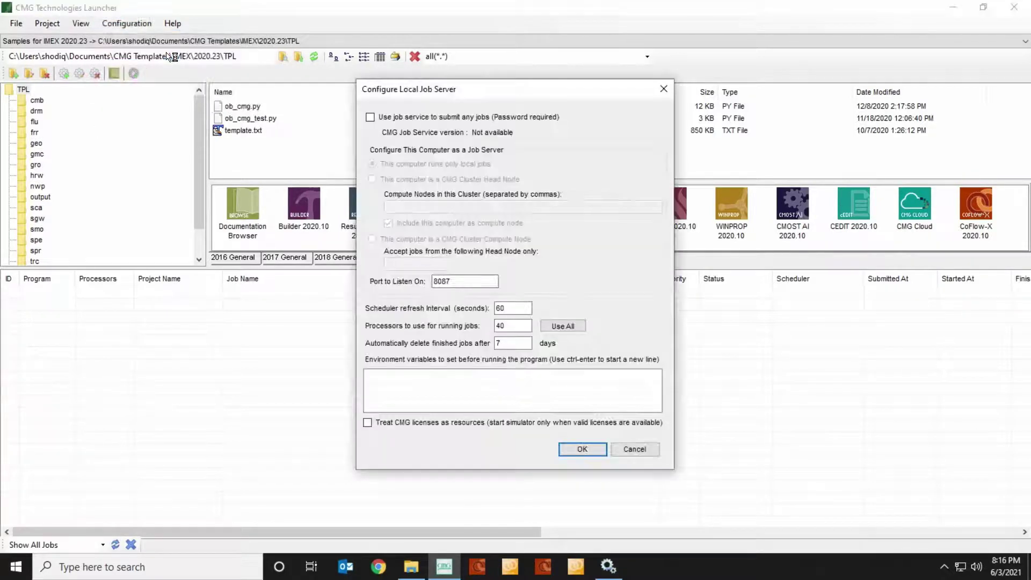
pyautogui.click(411, 118)
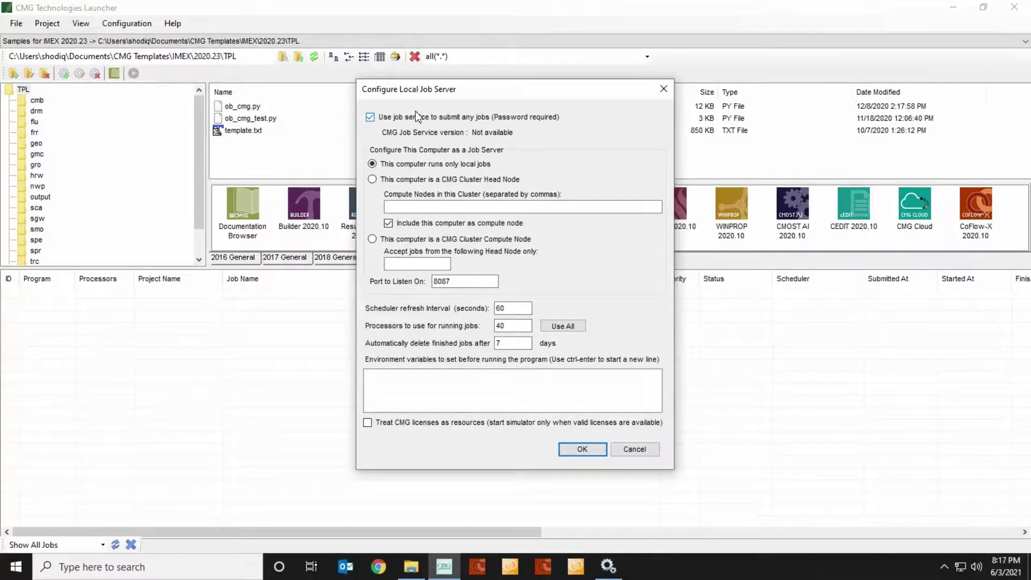
pyautogui.click(593, 450)
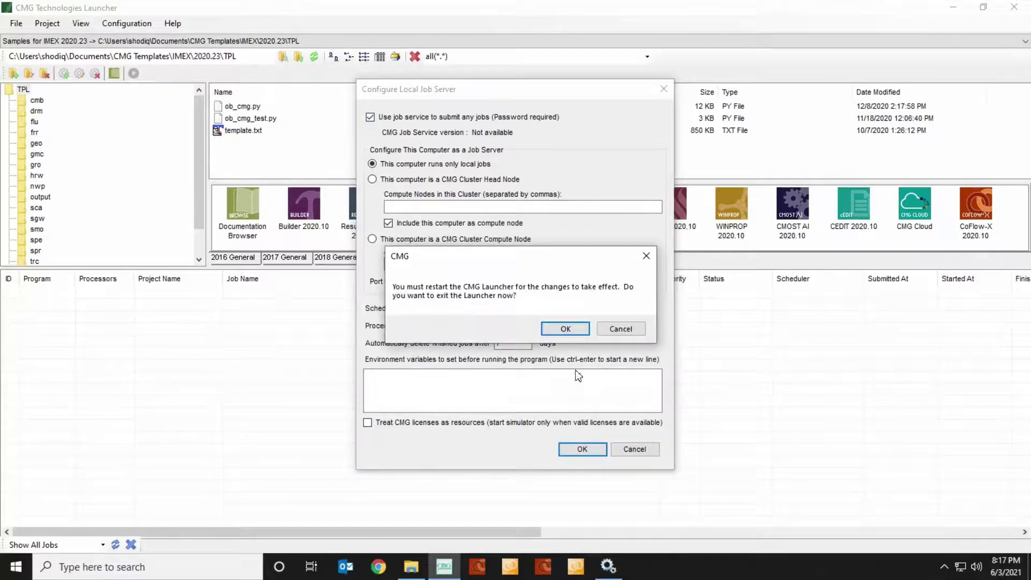
pyautogui.click(569, 329)
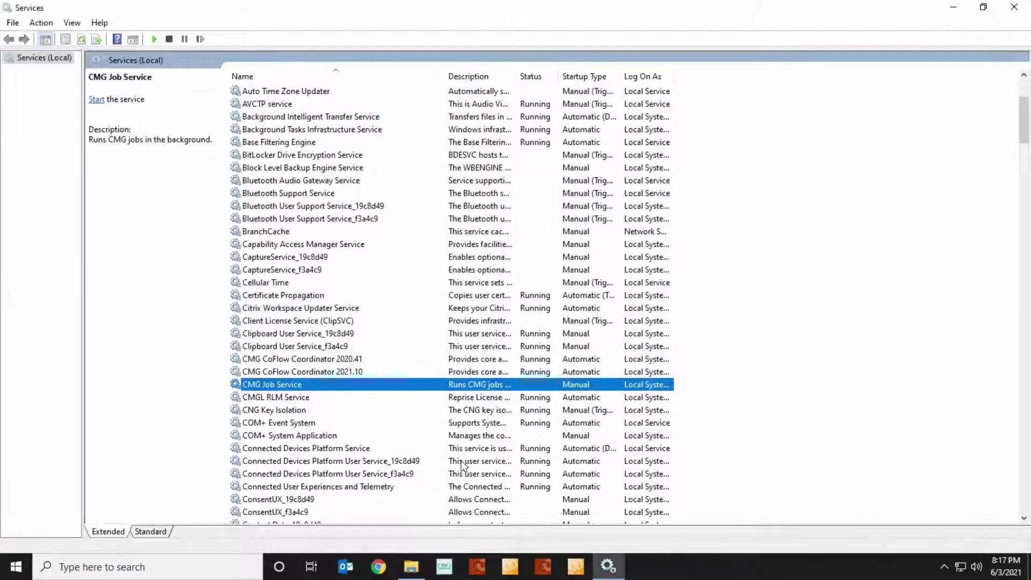
# Relaunch the CMG Launcher and open the Windows Services app
pyautogui.click(449, 567)
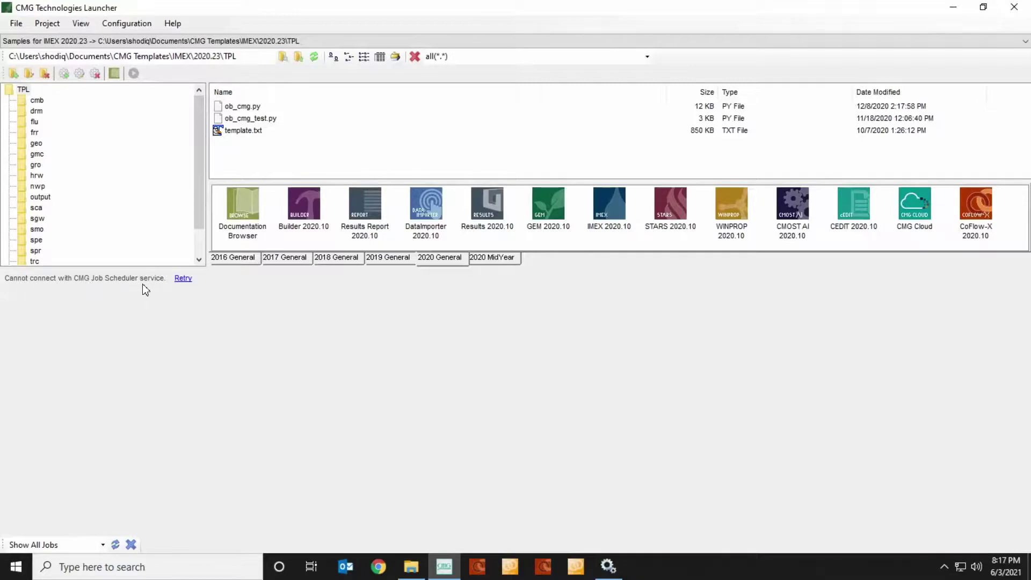
pyautogui.click(155, 568)
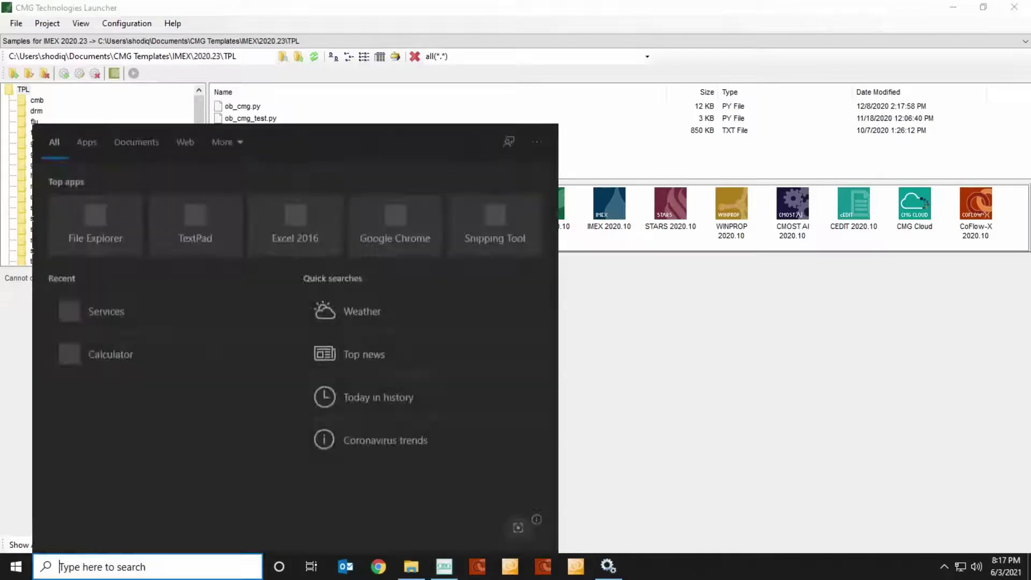
pyautogui.write('serv')
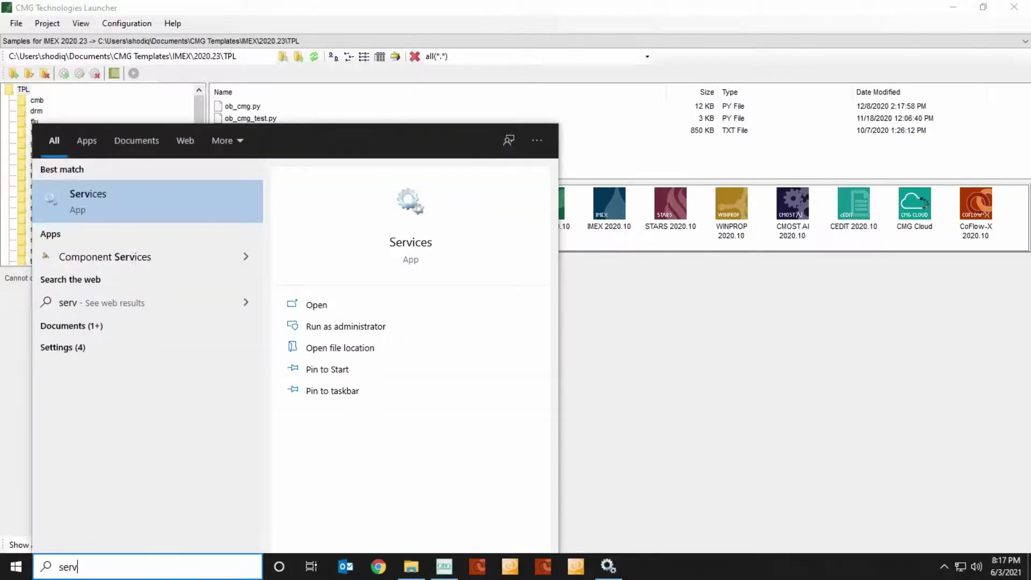
pyautogui.write('ices')
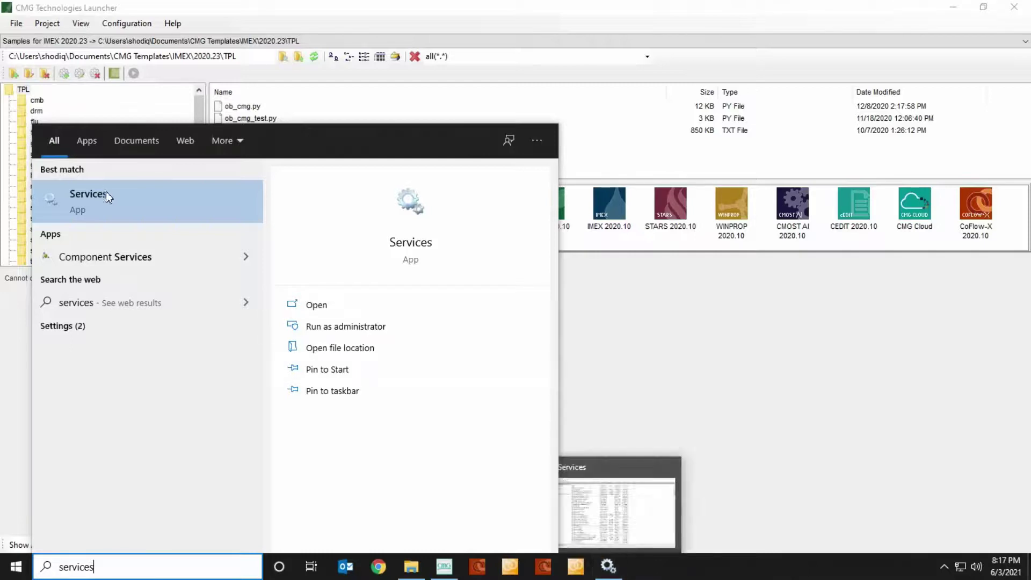
pyautogui.click(609, 566)
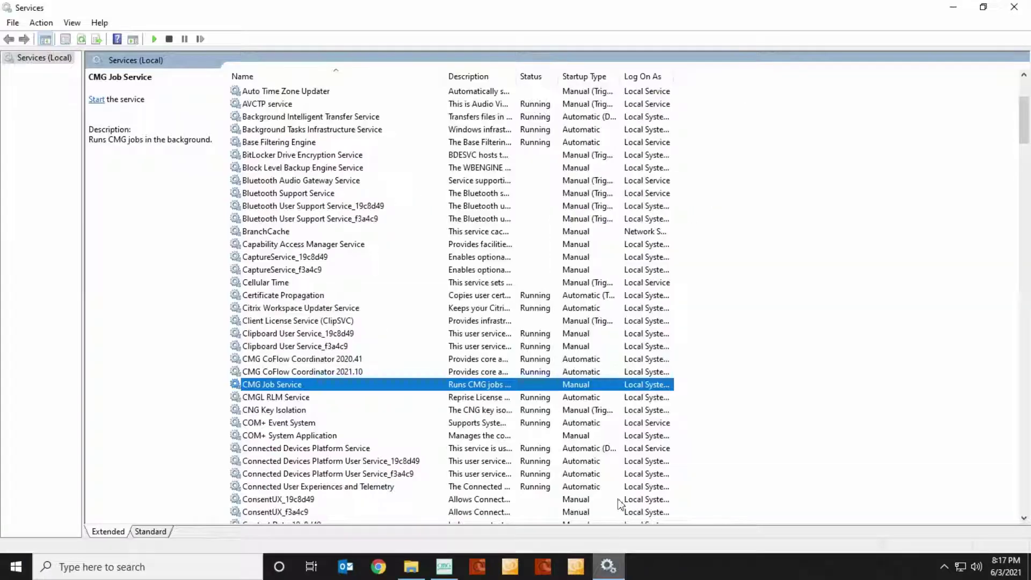
# Set CMG Job Service startup type to Automatic, apply it, and start the service
pyautogui.rightClick(411, 390)
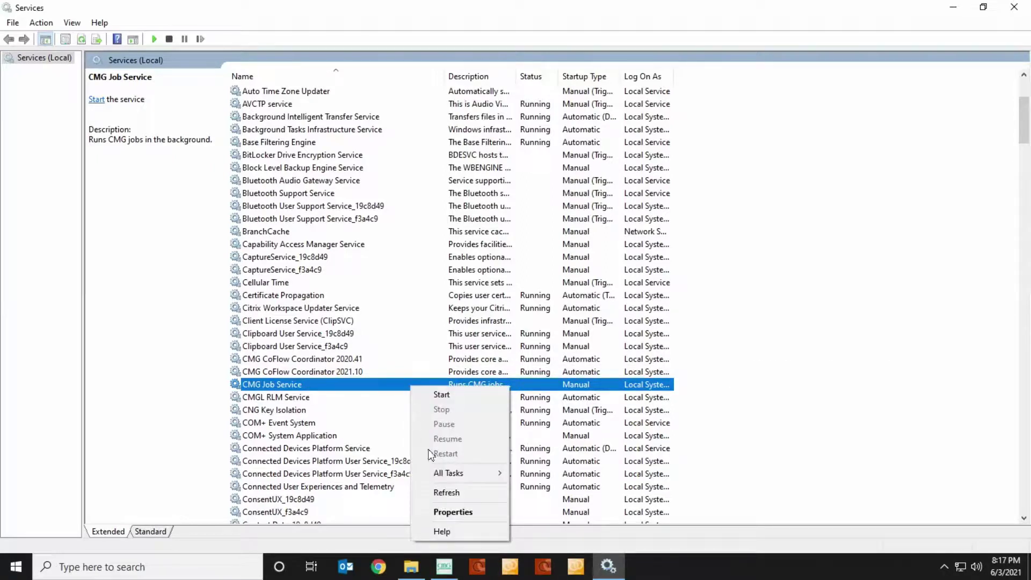
pyautogui.click(450, 512)
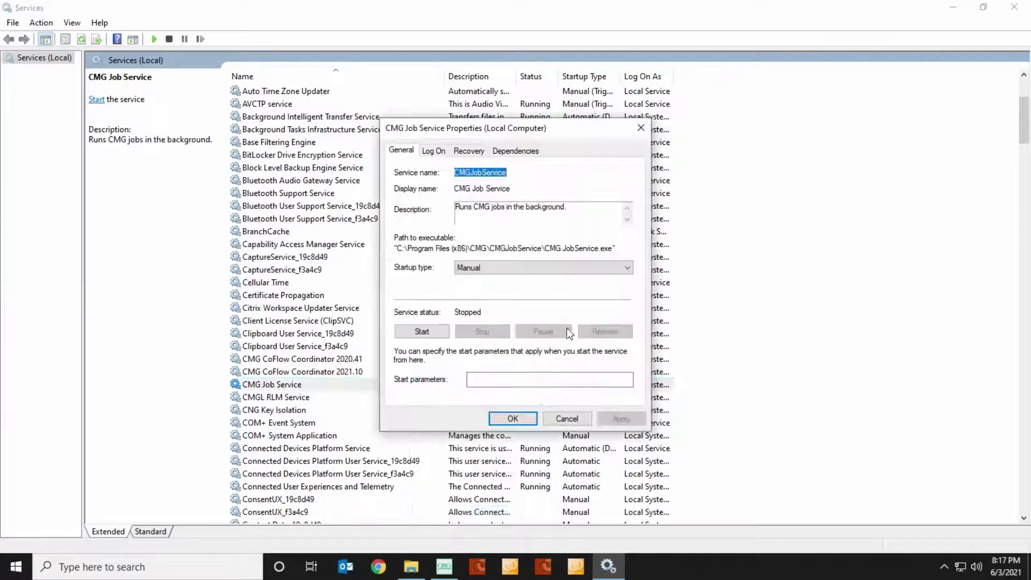
pyautogui.click(569, 269)
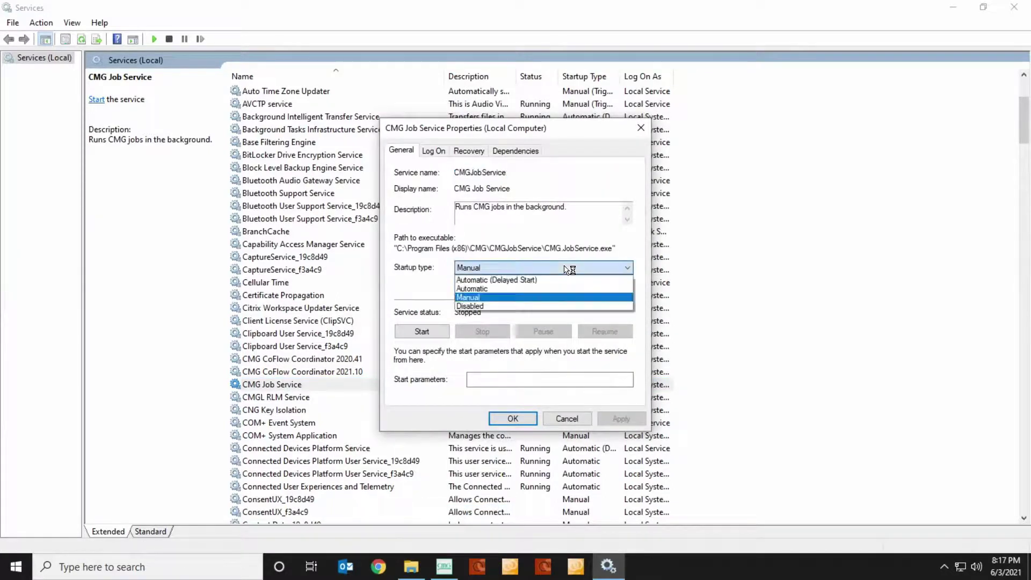
pyautogui.click(540, 290)
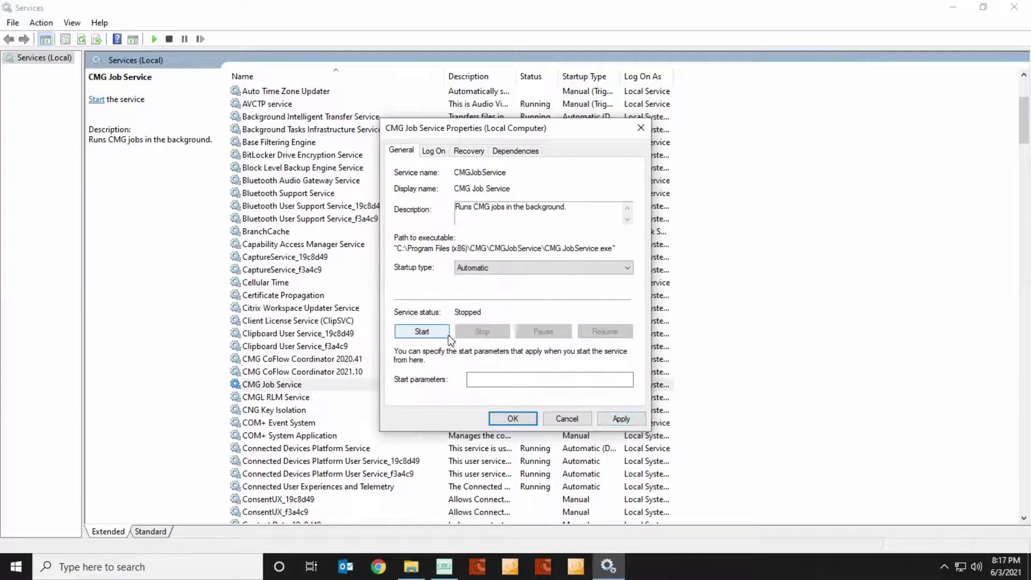
pyautogui.click(624, 419)
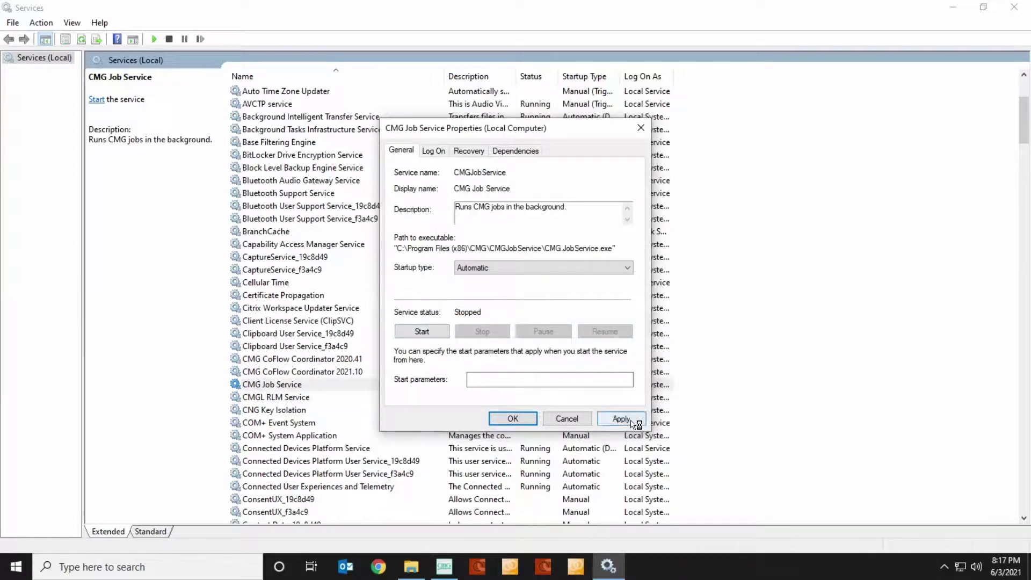
pyautogui.click(436, 332)
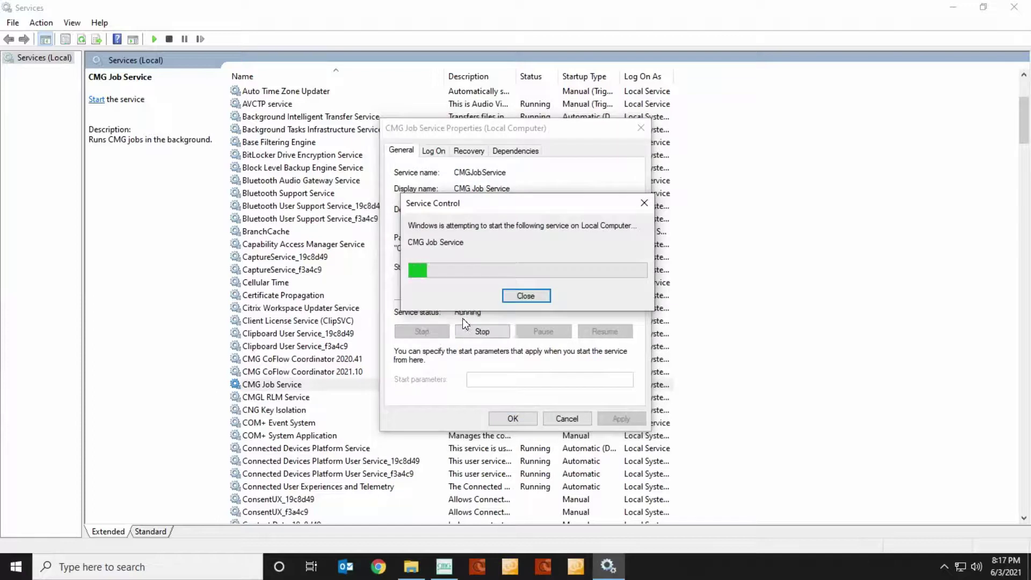
pyautogui.click(532, 420)
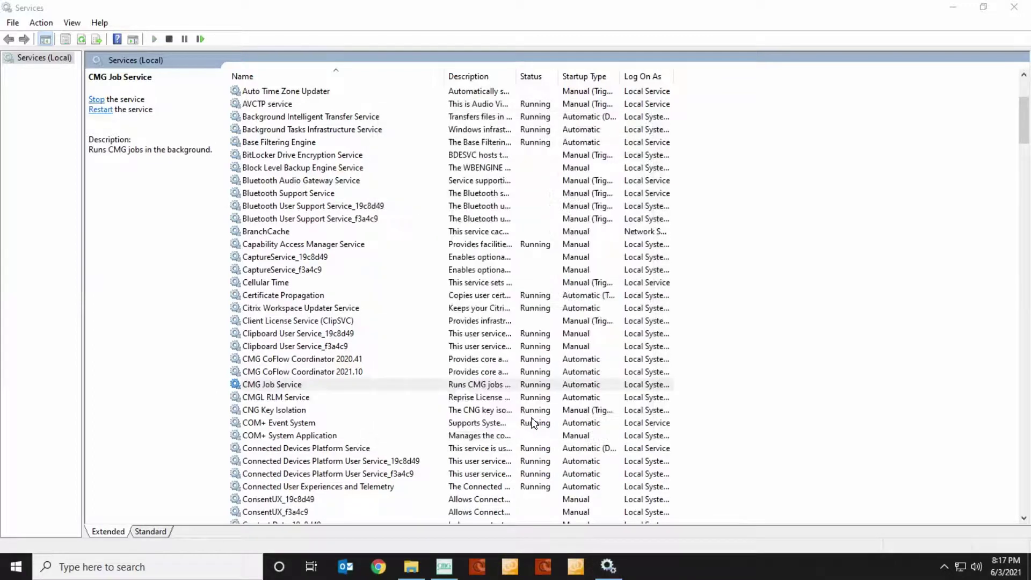
# Retry the job scheduler connection and set this computer as the CMG Cluster Head Node
pyautogui.click(442, 571)
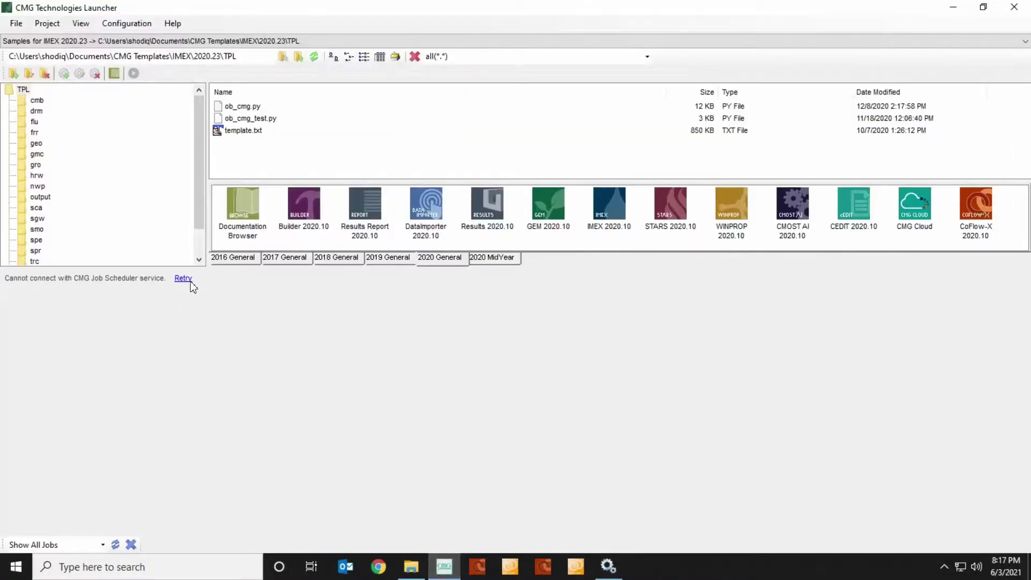
pyautogui.click(183, 278)
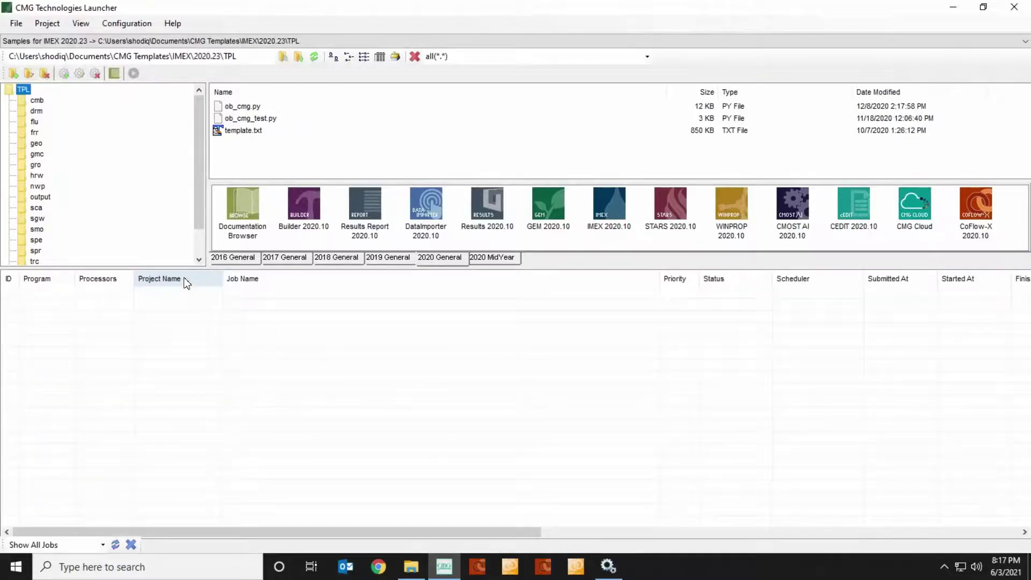
pyautogui.click(132, 25)
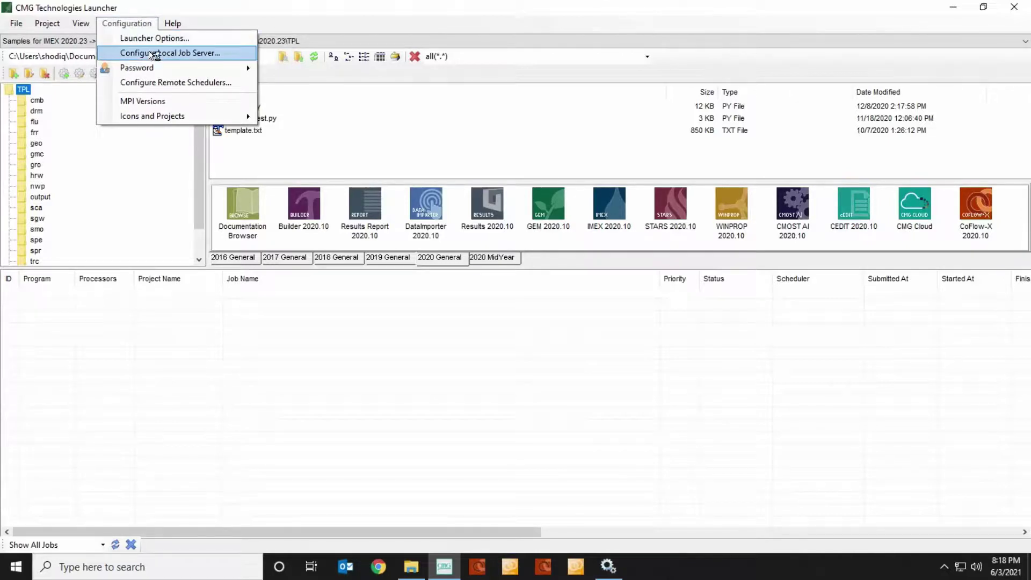
pyautogui.click(152, 53)
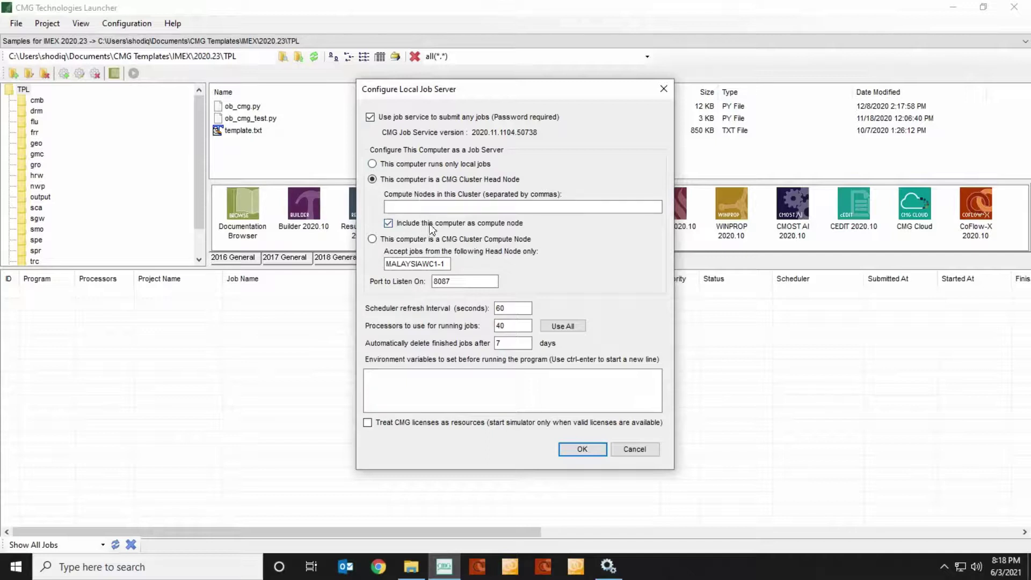
pyautogui.click(587, 450)
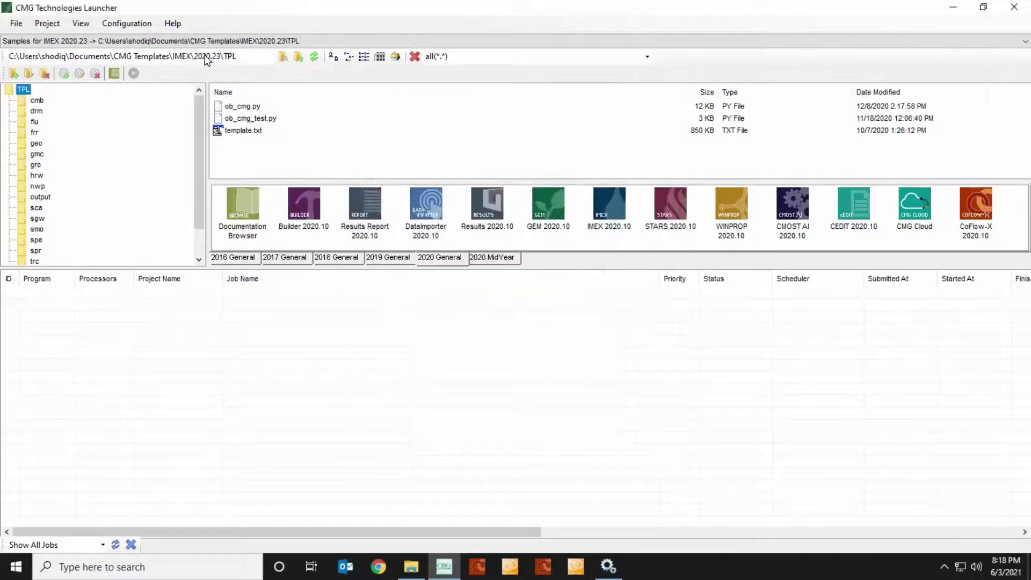
# Store the Windows account password for the job service via Password > Add/Modify
pyautogui.click(135, 27)
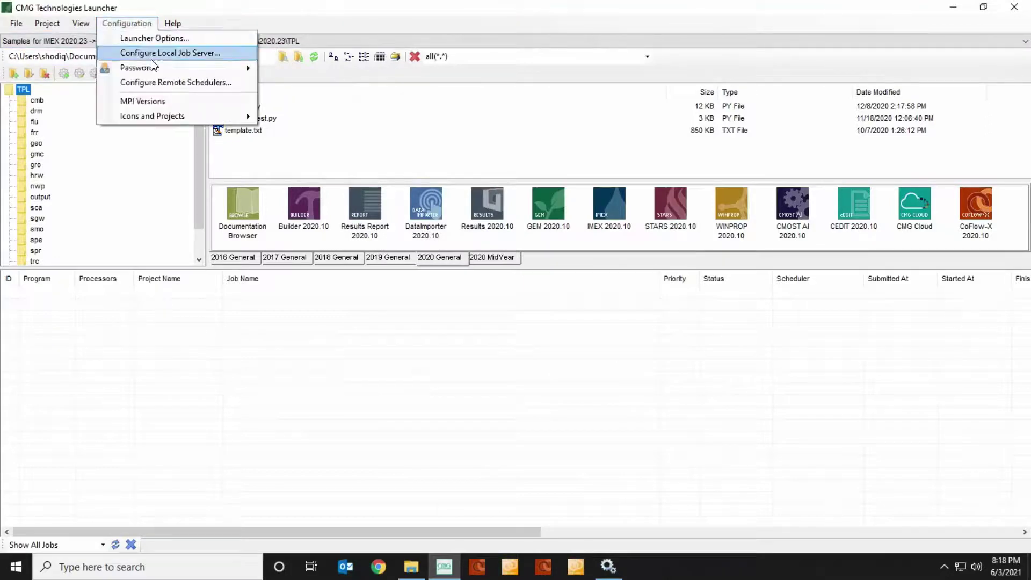
pyautogui.moveTo(160, 69)
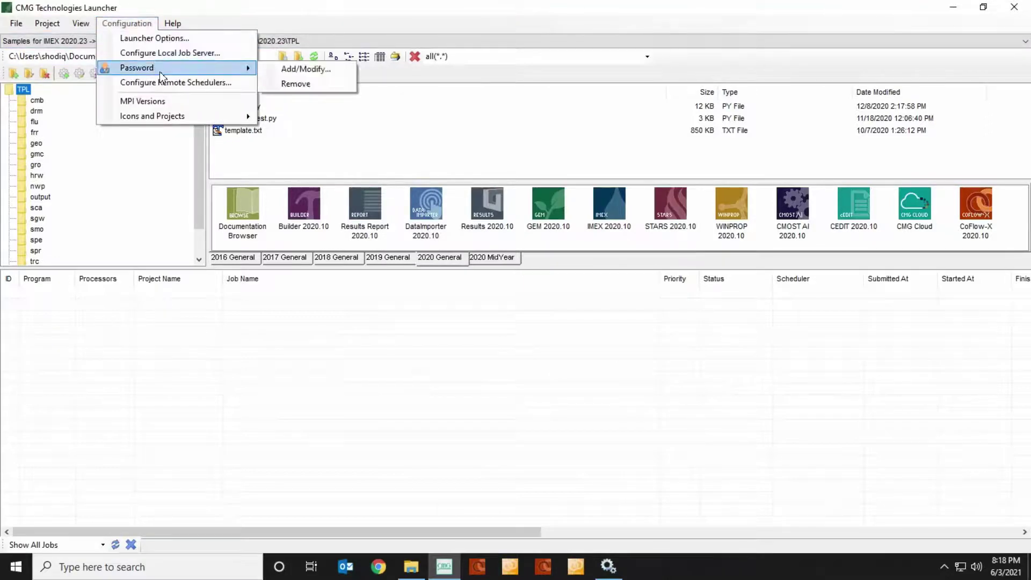
pyautogui.click(294, 70)
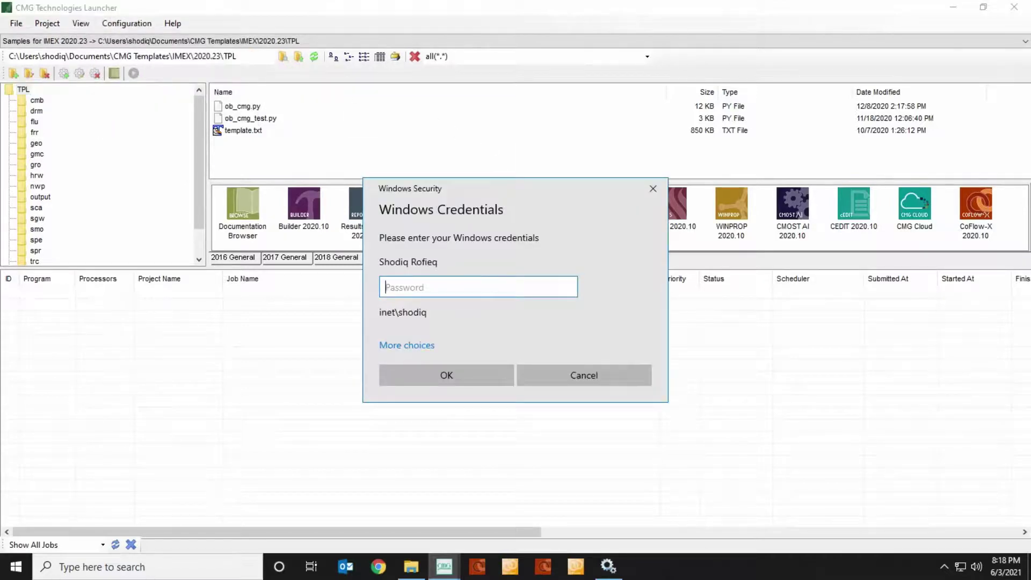
pyautogui.write('s')
pyautogui.press('Return')
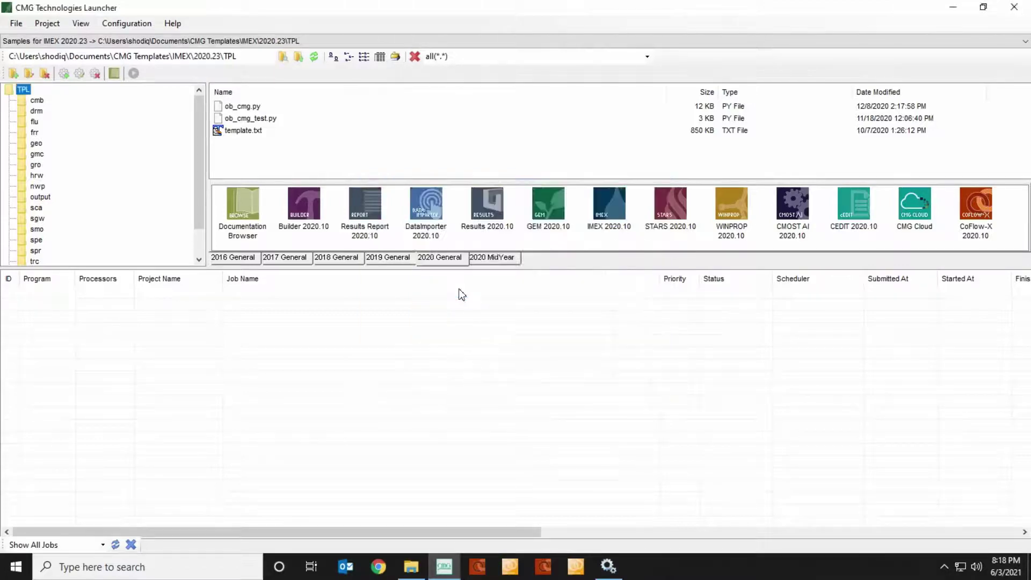
# Recheck the local job server settings and close them without changes
pyautogui.click(120, 24)
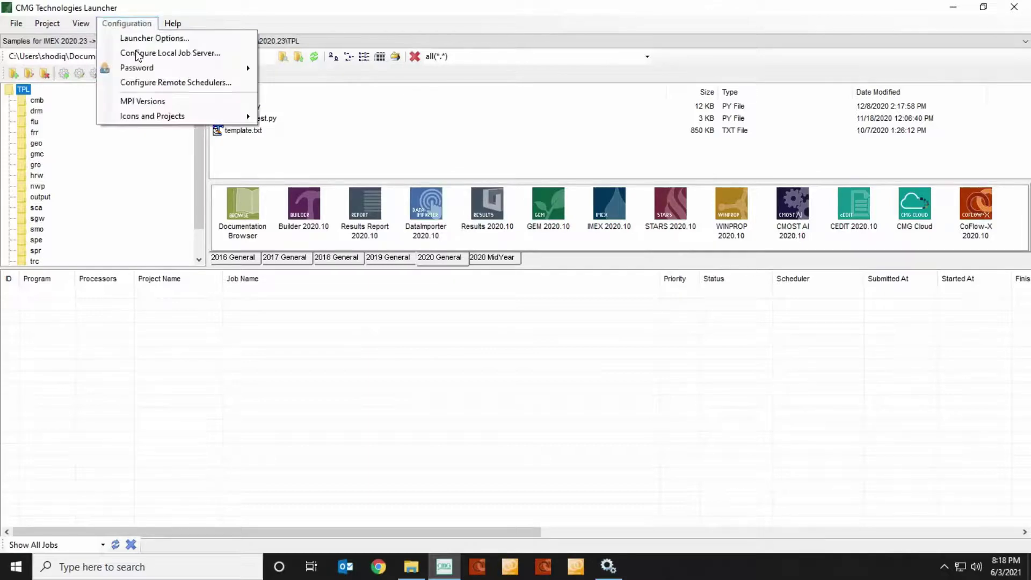
pyautogui.click(139, 53)
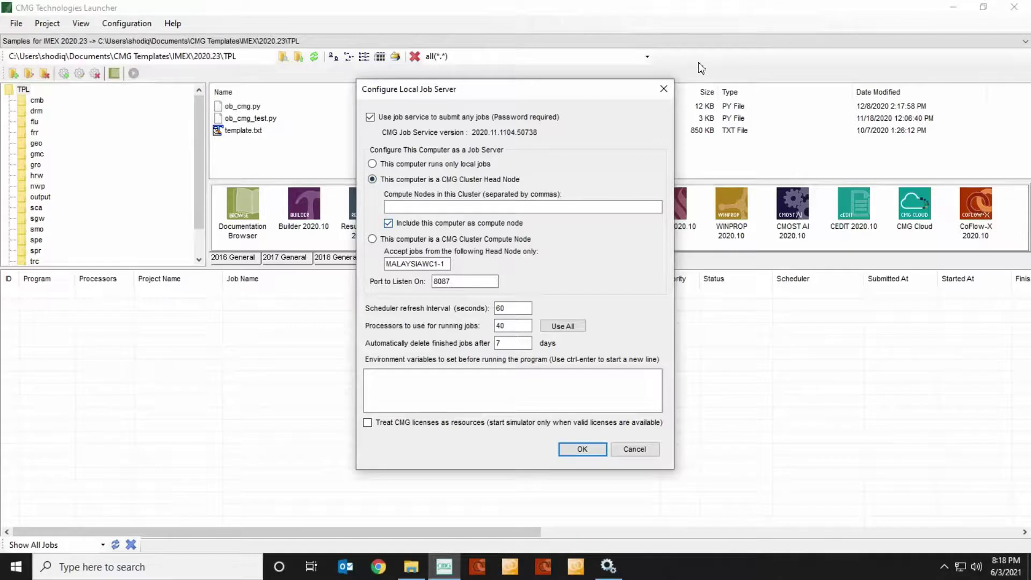
pyautogui.click(664, 89)
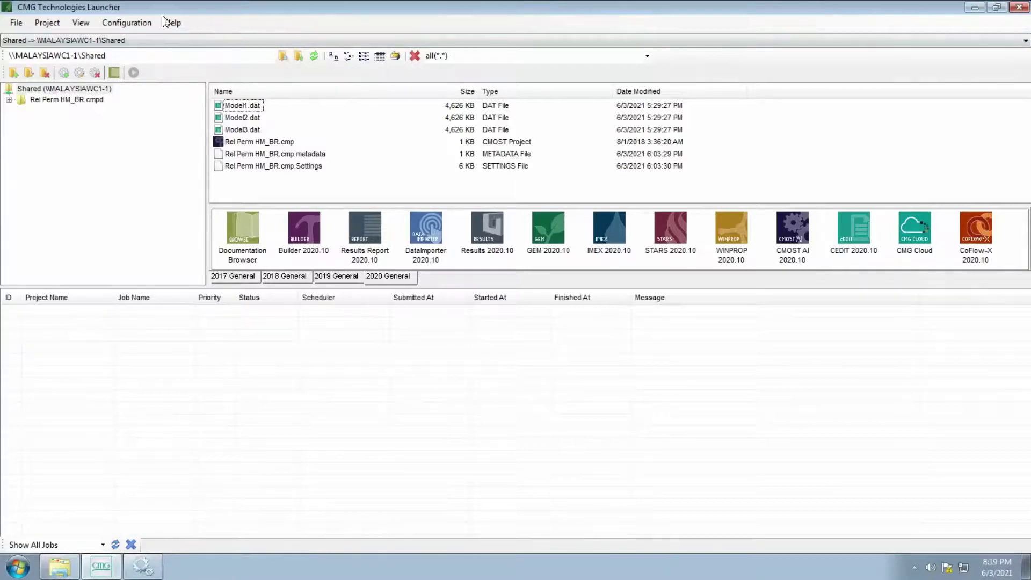
# Add a CMG Scheduler remote scheduler named Spare with head node KL-SKL2S
pyautogui.click(139, 24)
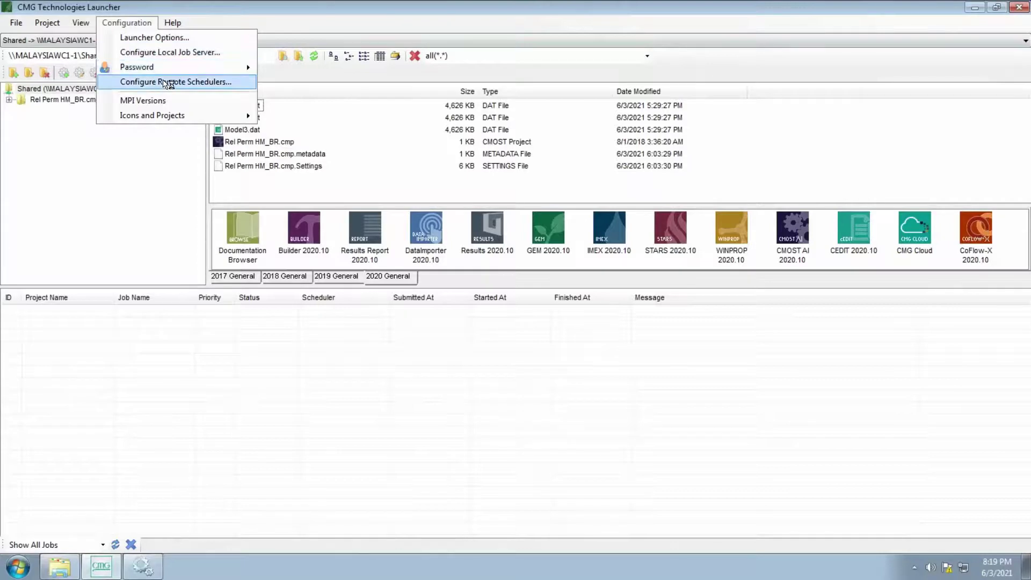
pyautogui.click(166, 82)
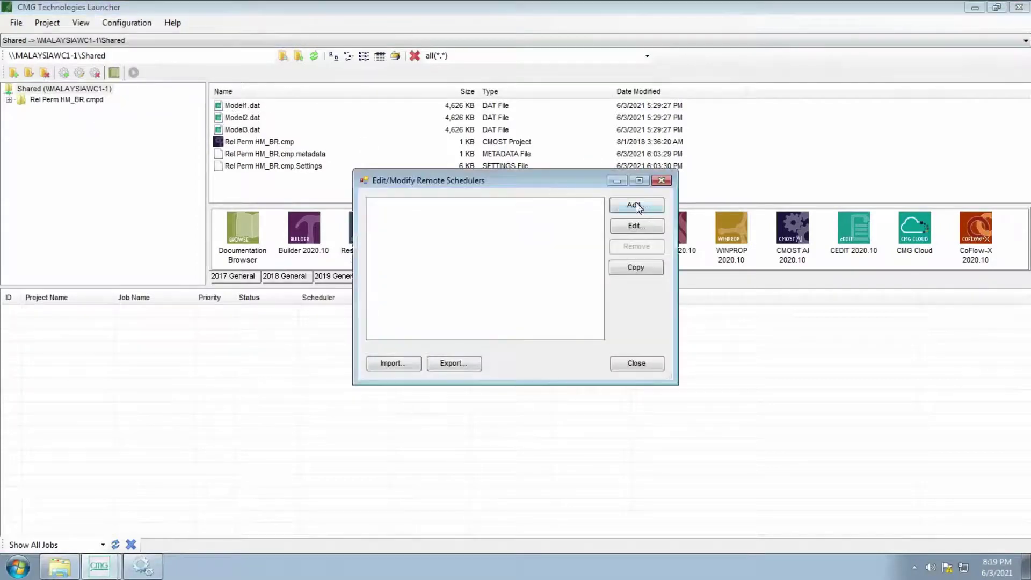
pyautogui.click(637, 207)
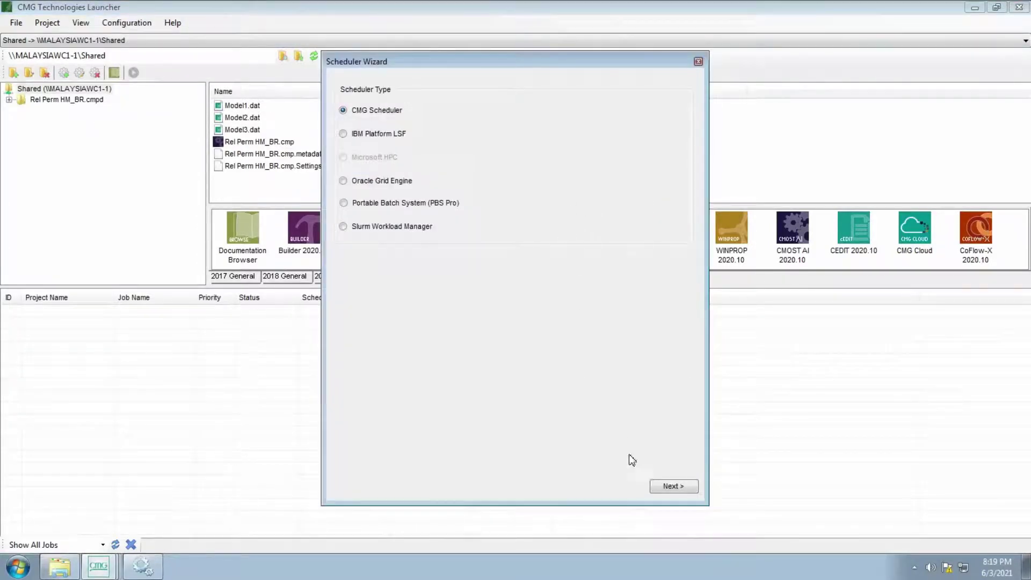
pyautogui.click(670, 486)
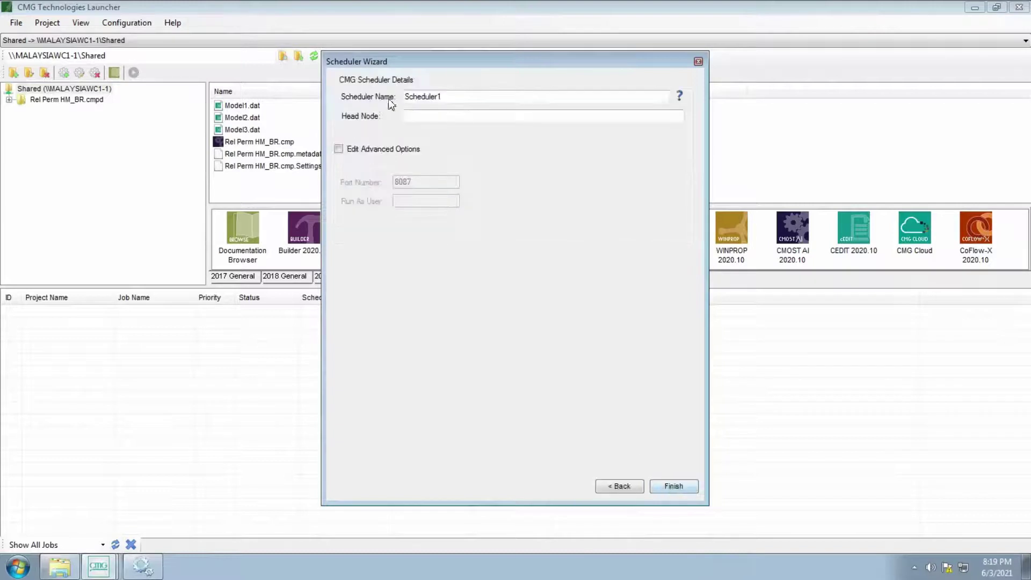
pyautogui.doubleClick(443, 96)
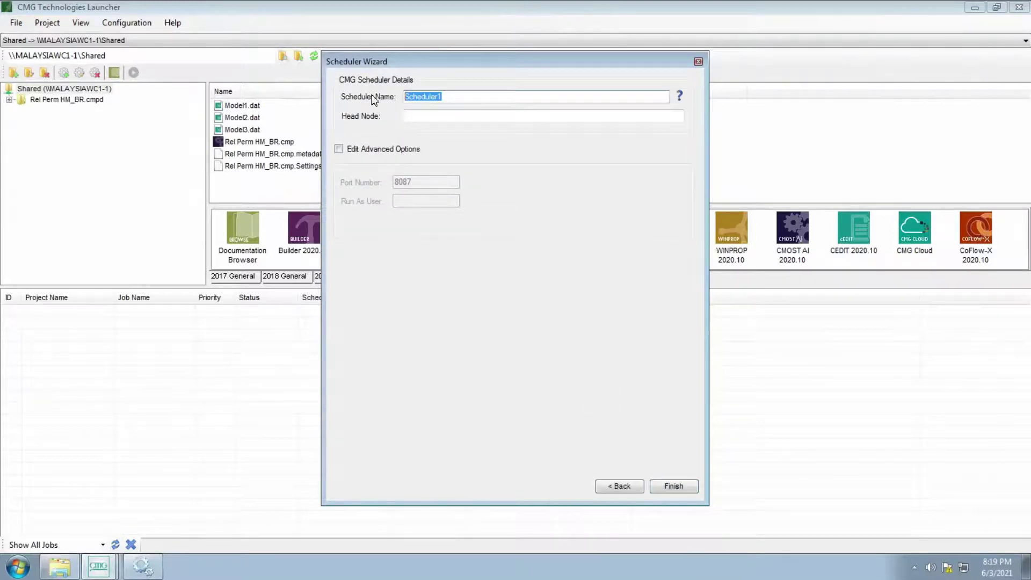
pyautogui.write('Spare')
pyautogui.press('Tab')
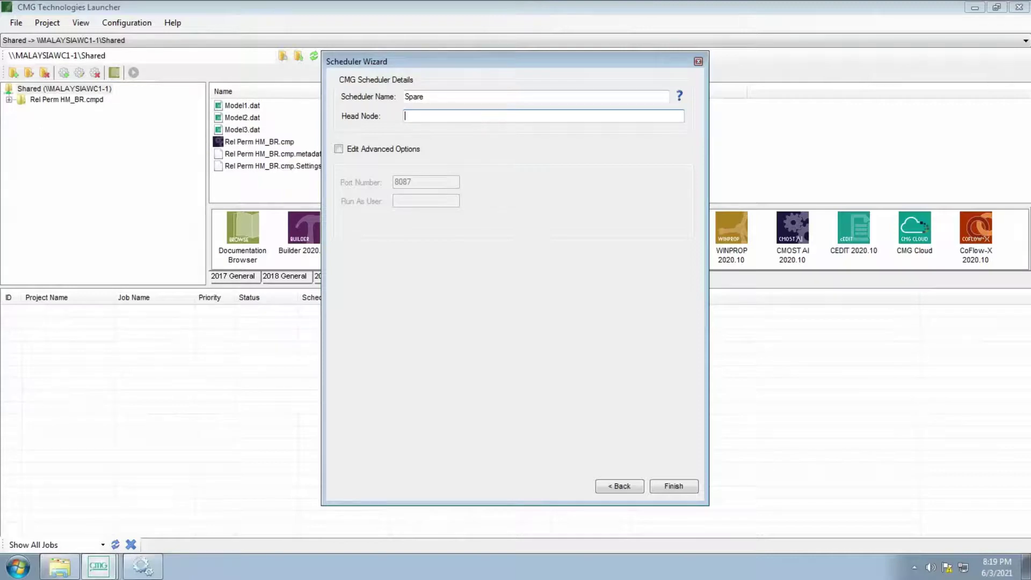
pyautogui.write('KL-SKL2S')
# Set the Run As user account, finish, enter the account password, and close the scheduler list
pyautogui.click(384, 153)
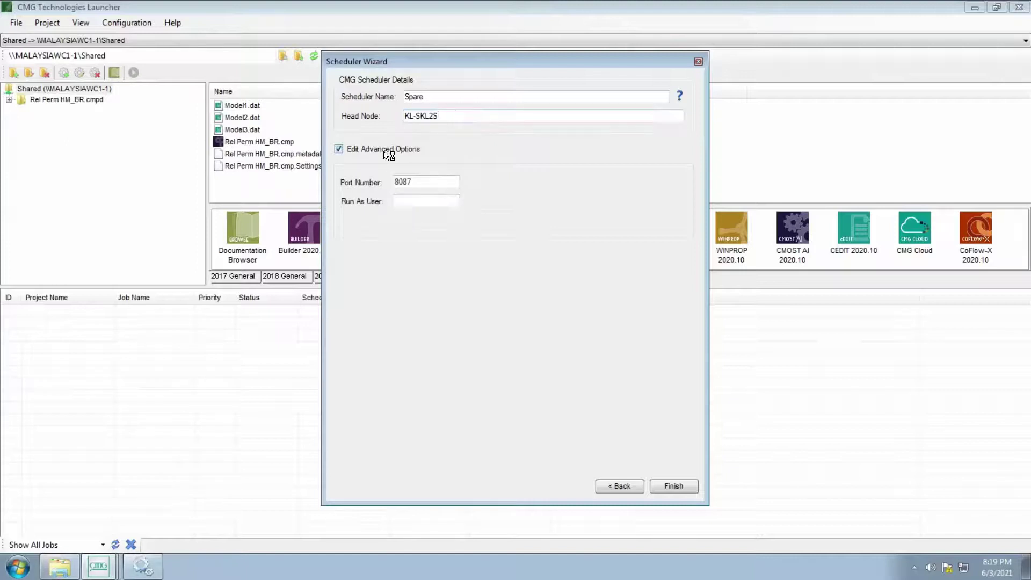
pyautogui.click(428, 202)
pyautogui.write('inet\\shodiq')
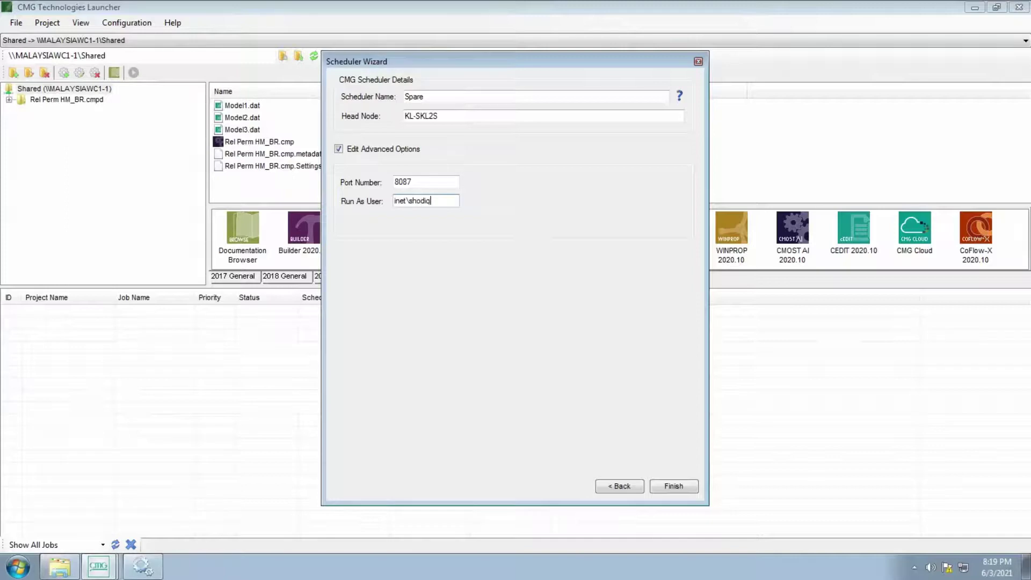
pyautogui.click(687, 489)
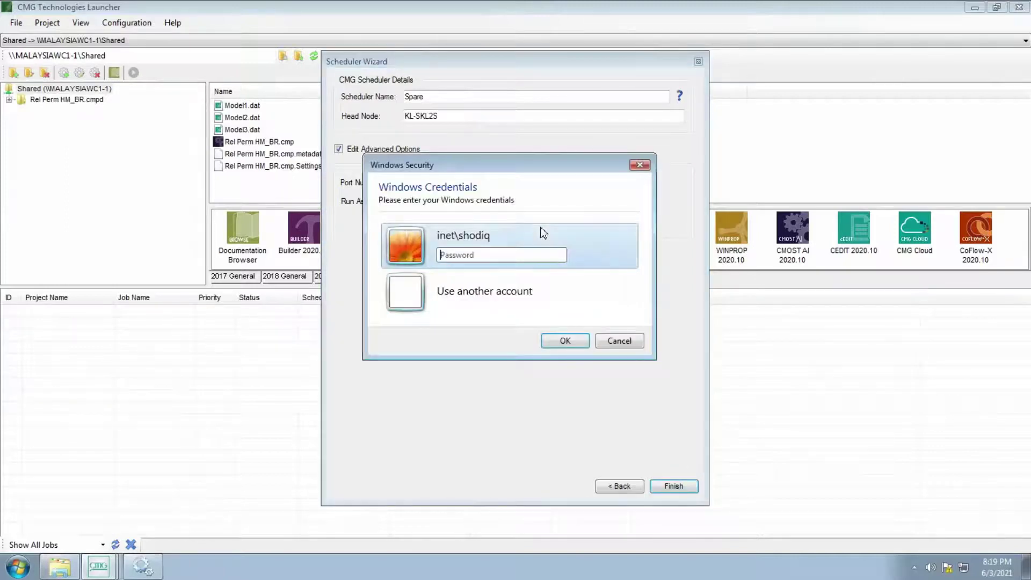
pyautogui.click(473, 232)
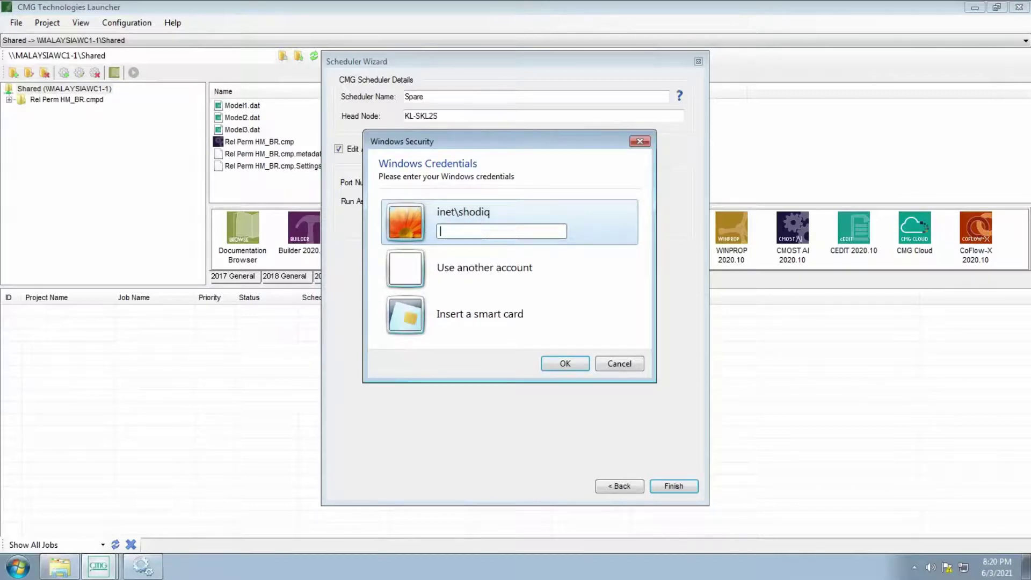
pyautogui.write('••••••••••')
pyautogui.press('Return')
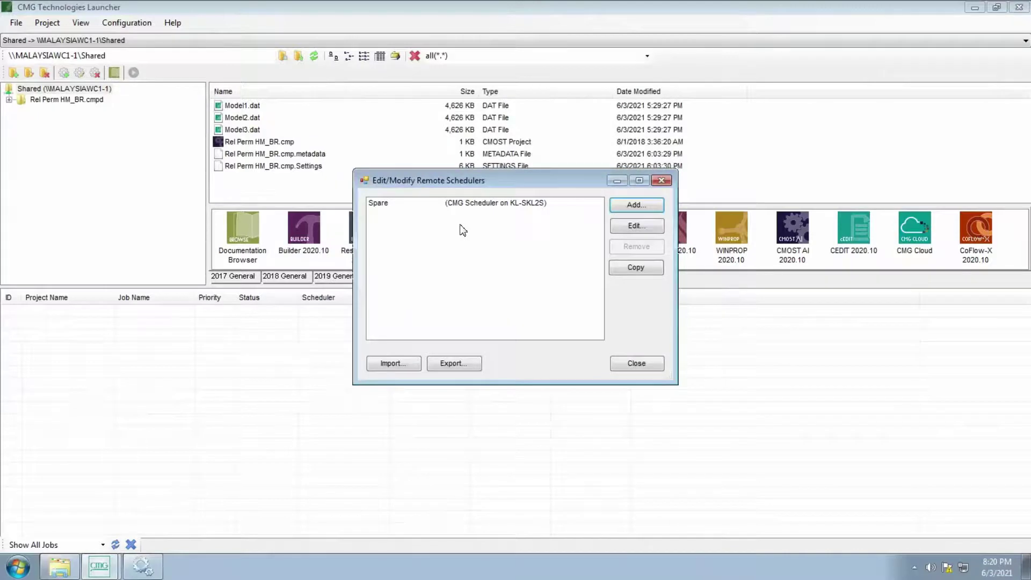
pyautogui.click(391, 204)
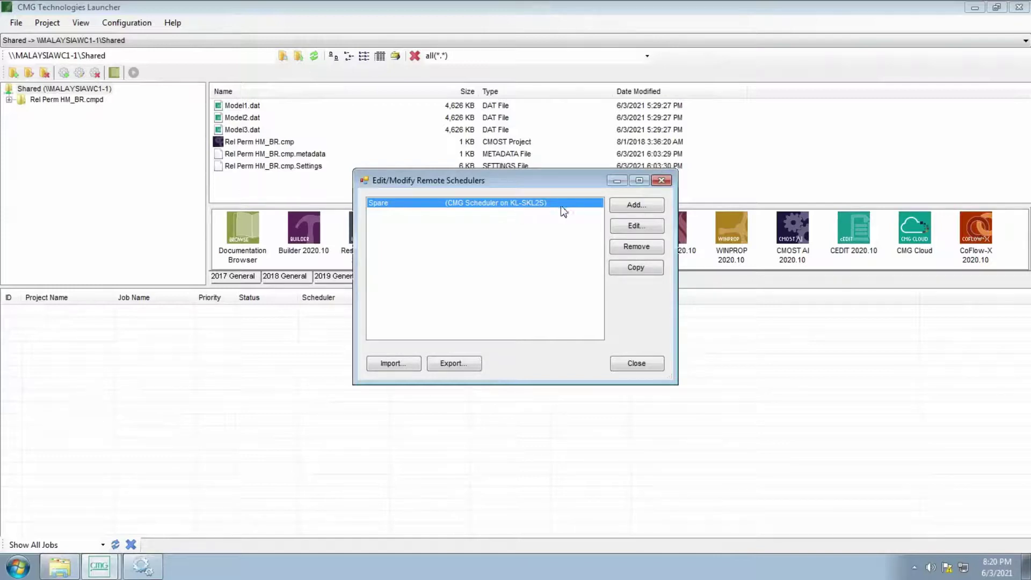
pyautogui.click(649, 363)
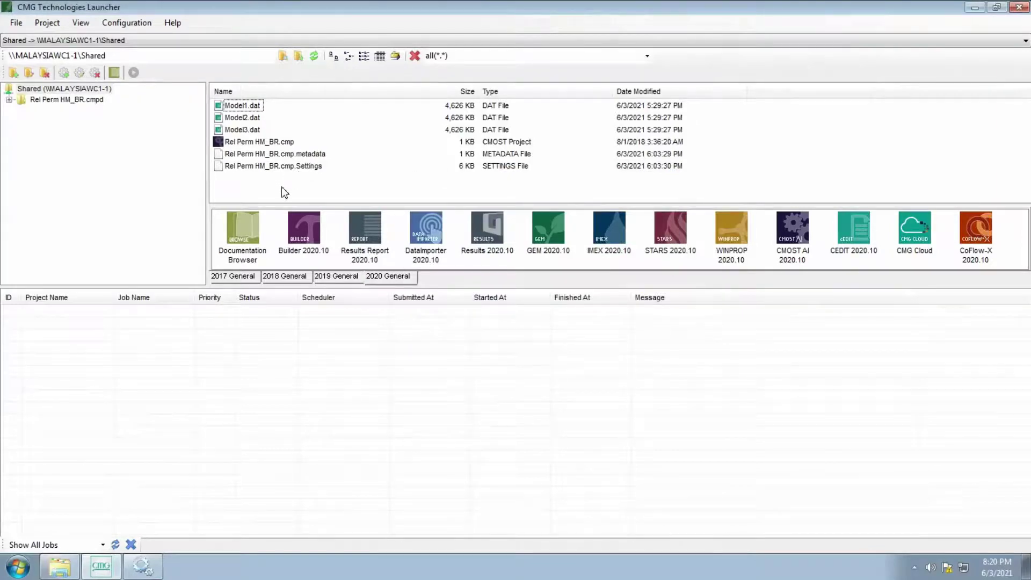
# Submit Model1.dat to IMEX on the Spare scheduler with Turbo Mode off and 16 processors
pyautogui.moveTo(242, 106); pyautogui.dragTo(610, 230)
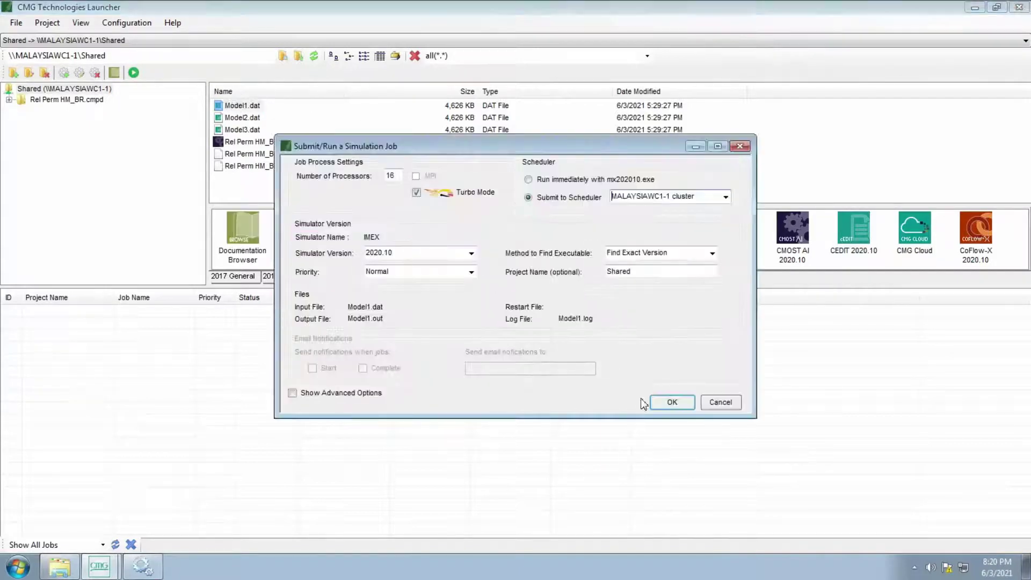
pyautogui.click(726, 197)
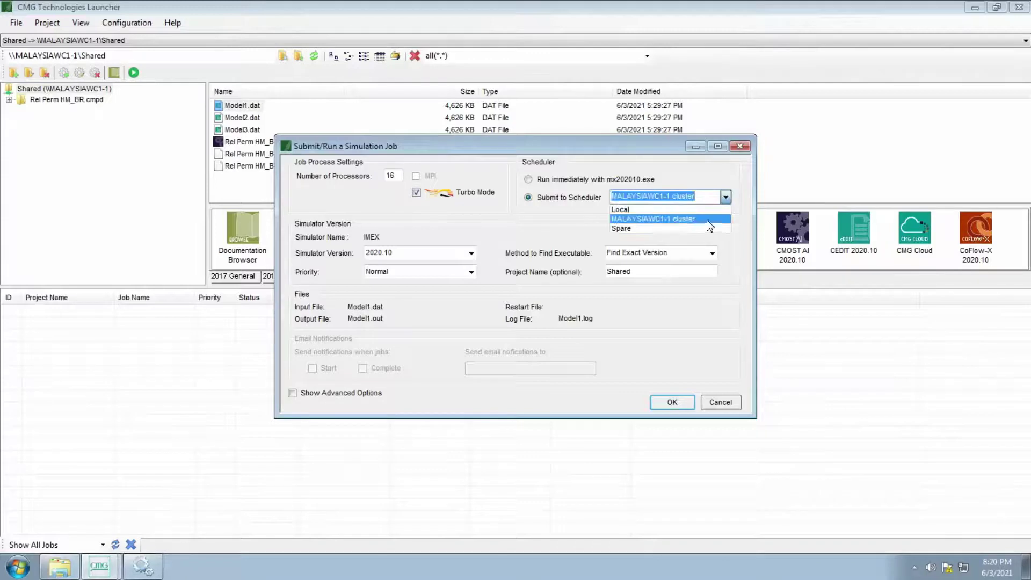
pyautogui.click(669, 228)
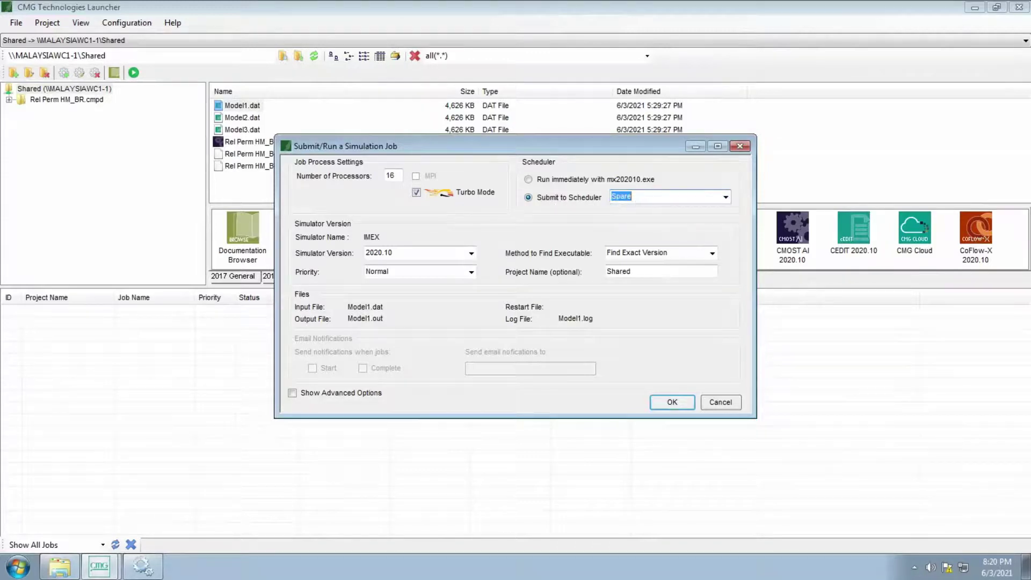
pyautogui.click(417, 193)
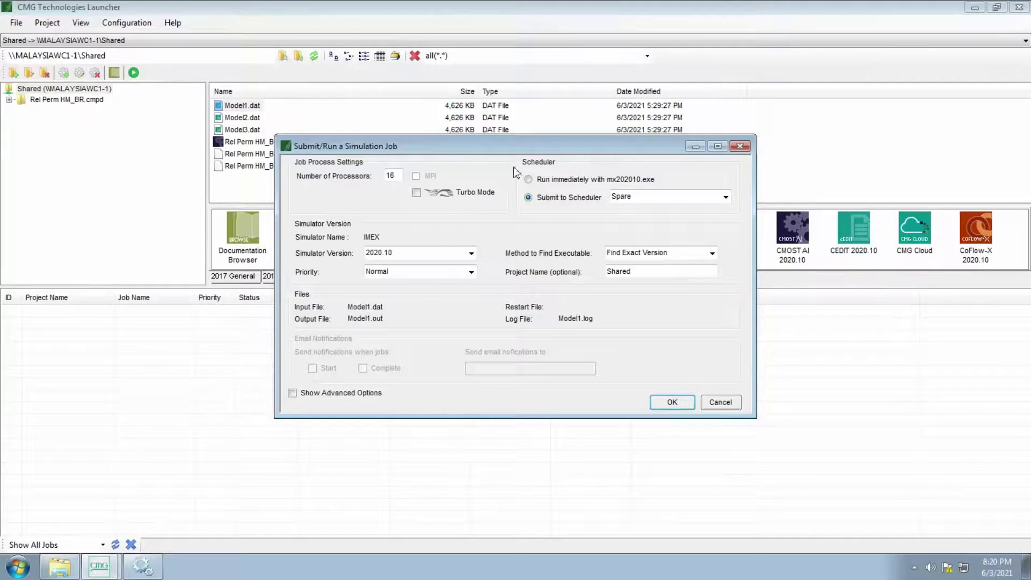
pyautogui.moveTo(502, 147); pyautogui.dragTo(475, 99)
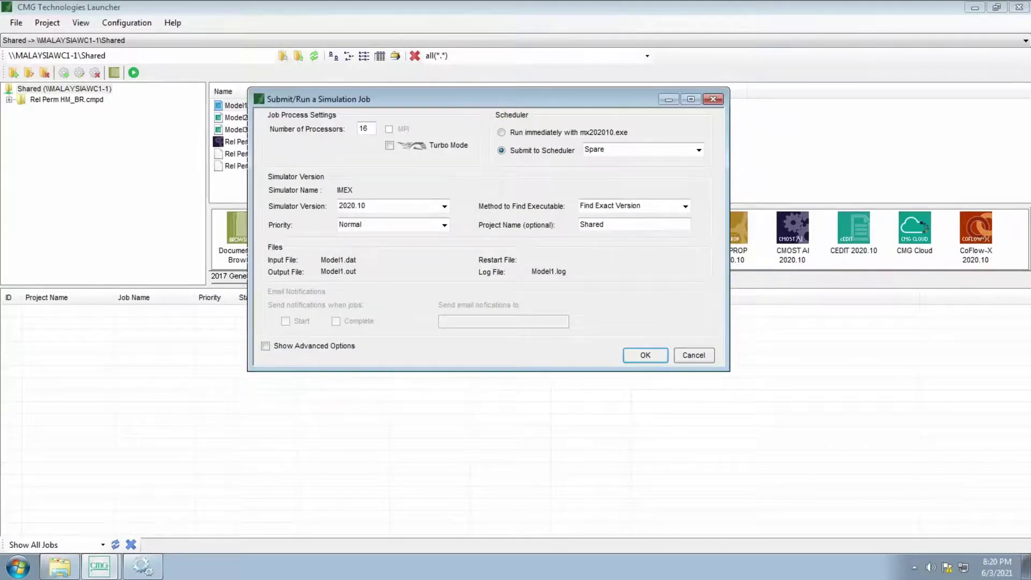
pyautogui.doubleClick(363, 128)
pyautogui.click(653, 355)
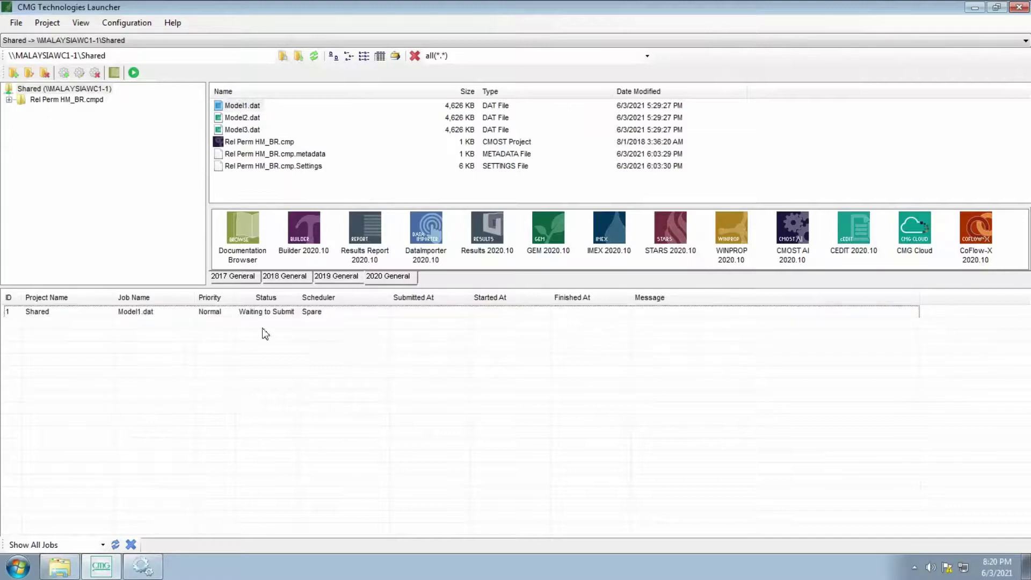
# Add the Exec Node/Queue job column and move it just after Scheduler
pyautogui.rightClick(446, 368)
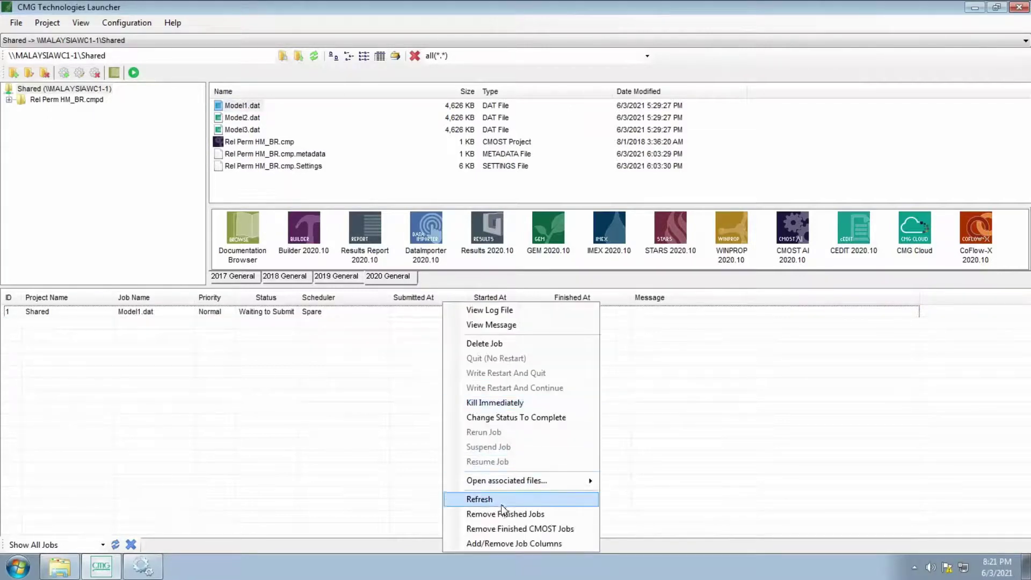
pyautogui.click(523, 543)
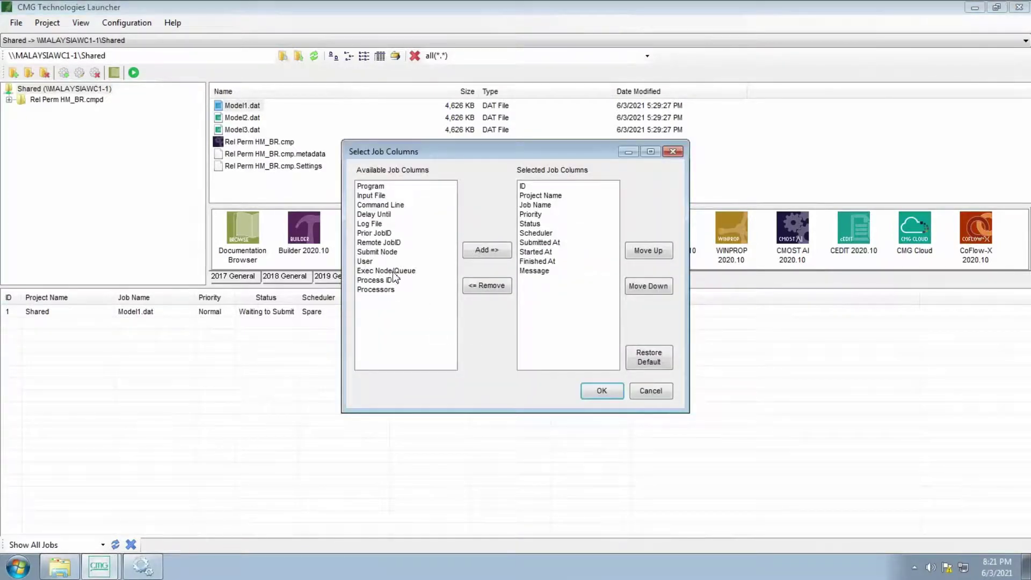
pyautogui.click(396, 272)
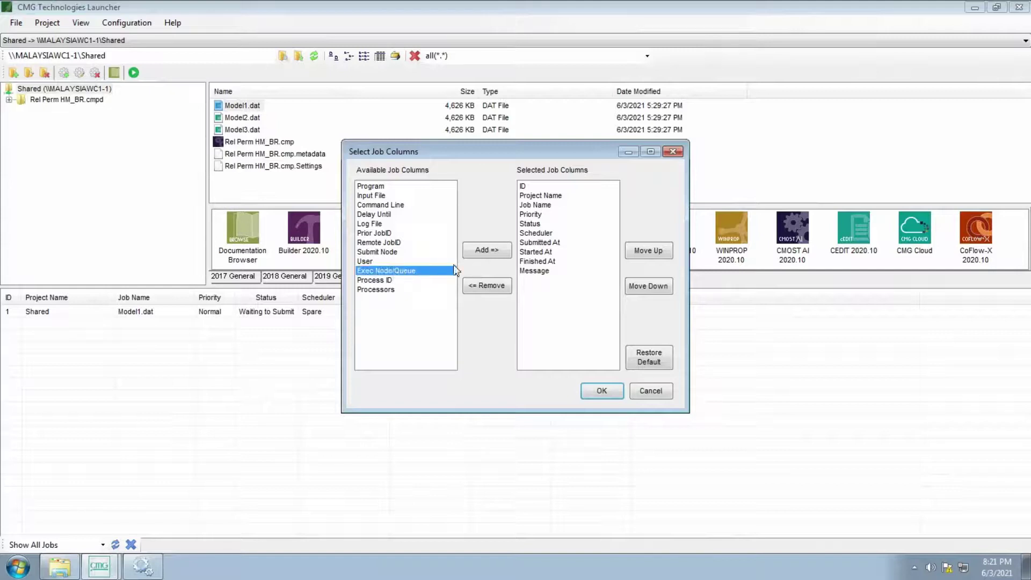
pyautogui.click(486, 249)
pyautogui.click(661, 252)
pyautogui.click(661, 252)
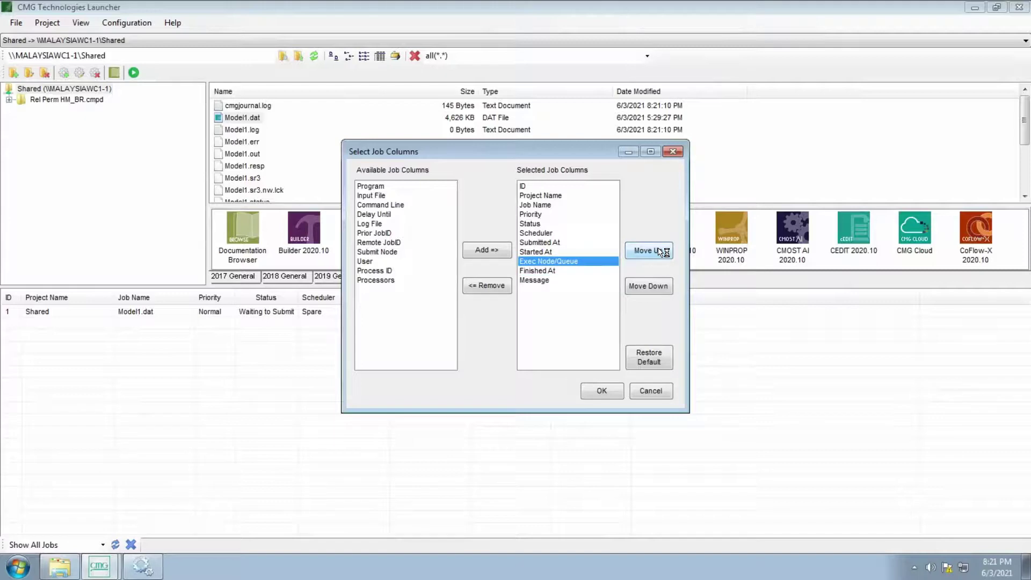
pyautogui.click(661, 252)
pyautogui.click(661, 251)
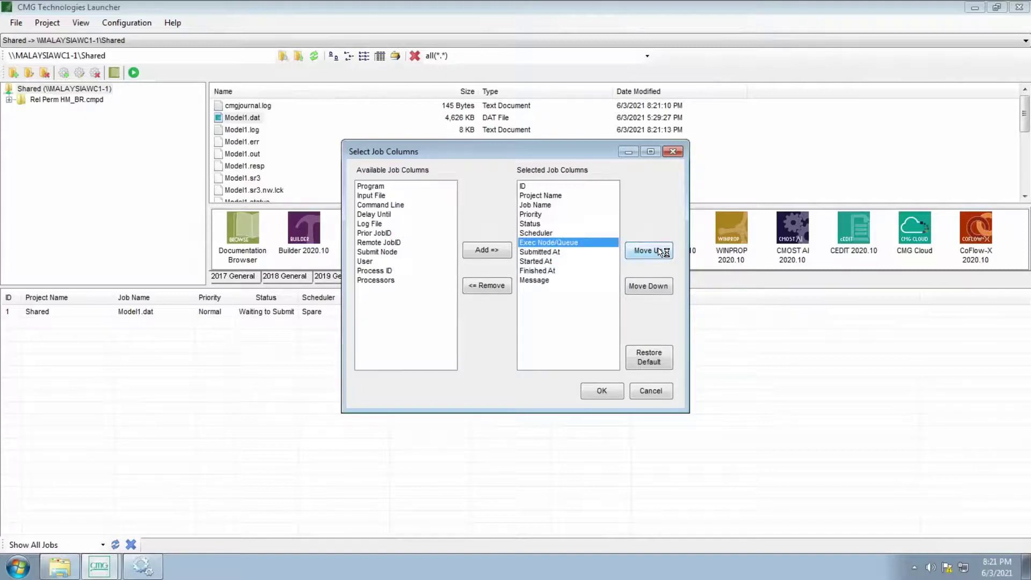
# Add the Processors column, move it right after ID, and apply
pyautogui.click(389, 281)
pyautogui.click(492, 253)
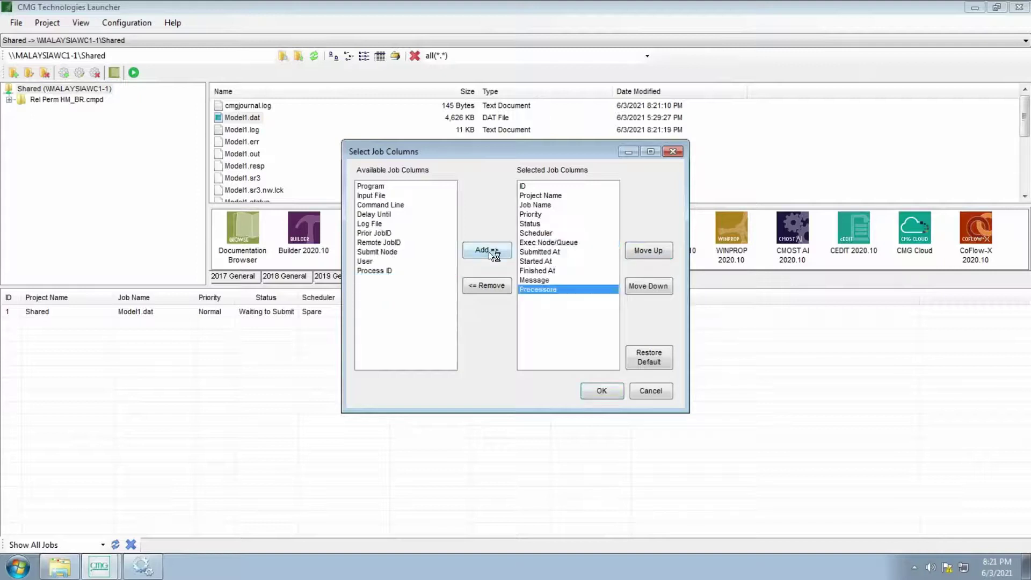
pyautogui.click(660, 251)
pyautogui.click(661, 252)
pyautogui.click(661, 252)
pyautogui.click(662, 251)
pyautogui.click(662, 252)
pyautogui.click(661, 251)
pyautogui.click(662, 251)
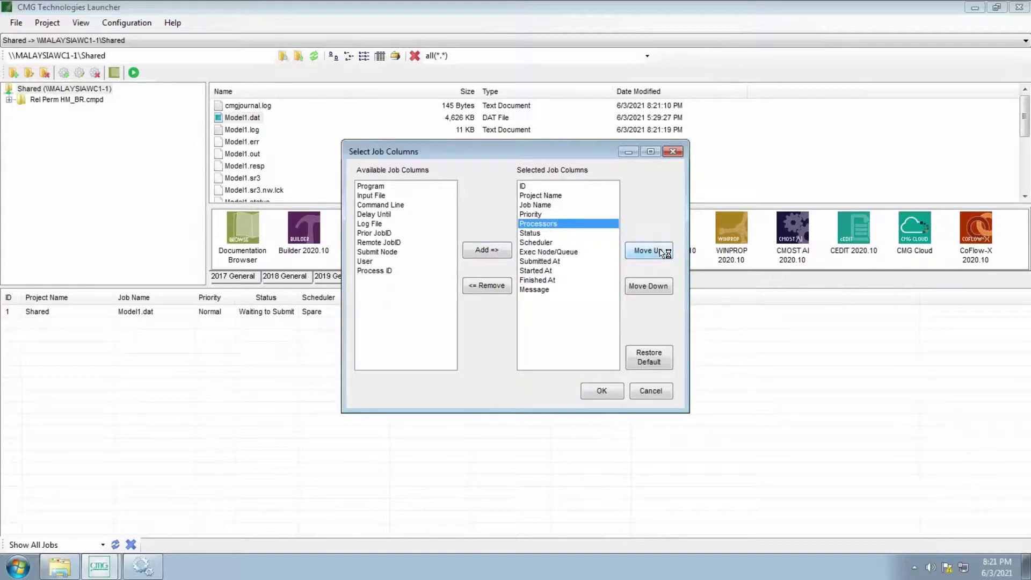
pyautogui.click(662, 251)
pyautogui.click(662, 252)
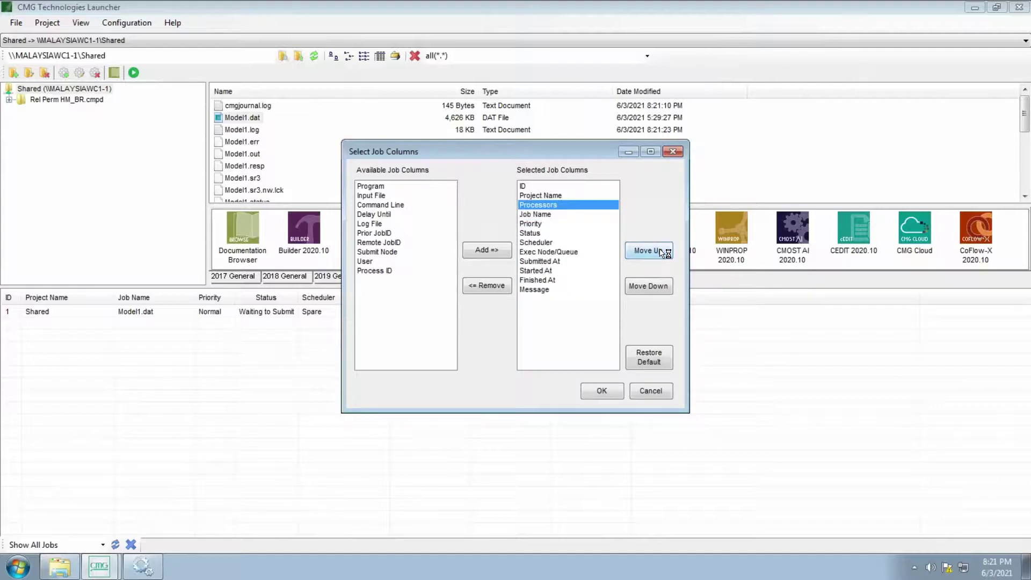
pyautogui.click(662, 251)
pyautogui.click(596, 391)
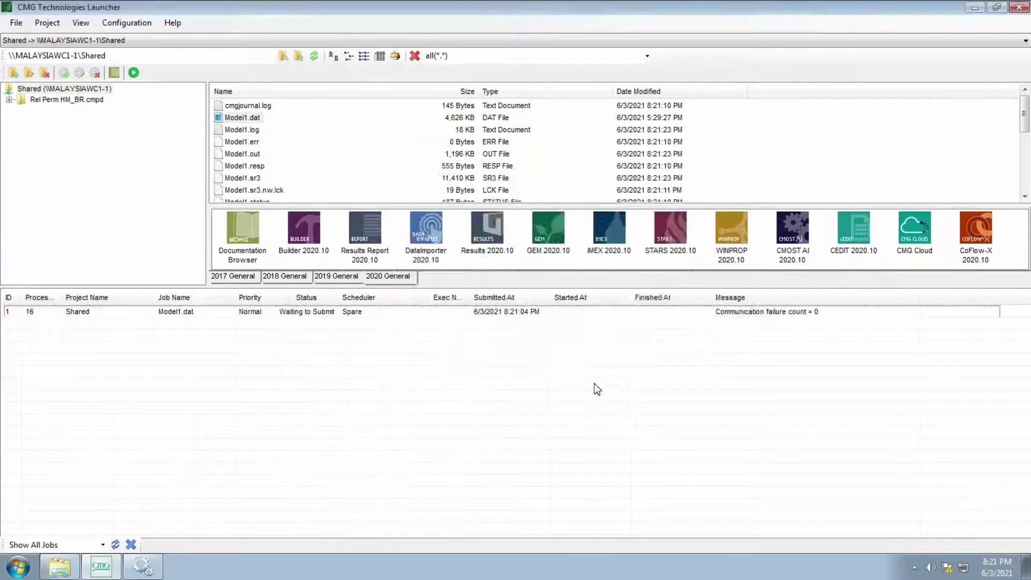
pyautogui.rightClick(460, 354)
pyautogui.click(934, 431)
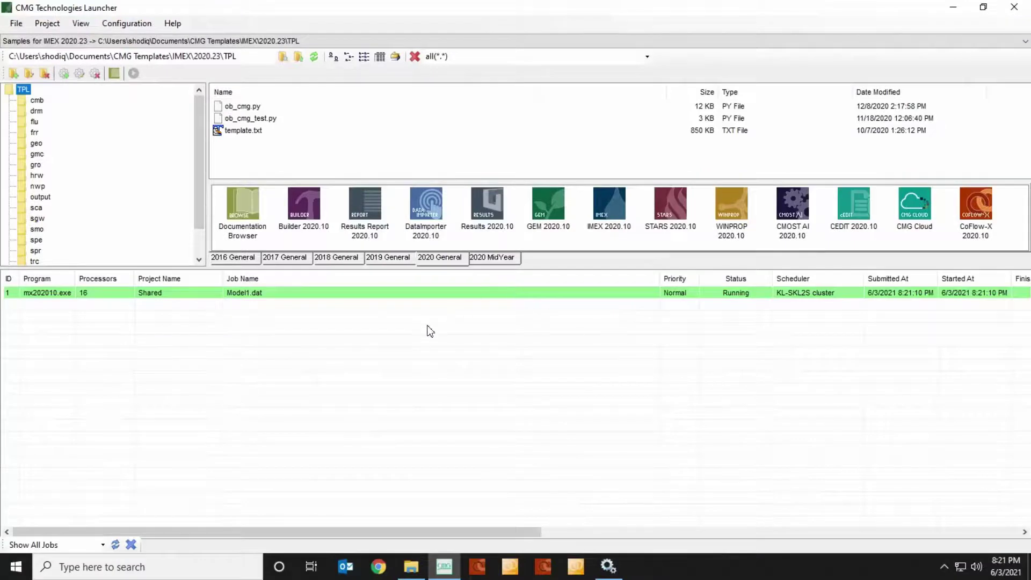
pyautogui.click(391, 296)
pyautogui.rightClick(387, 293)
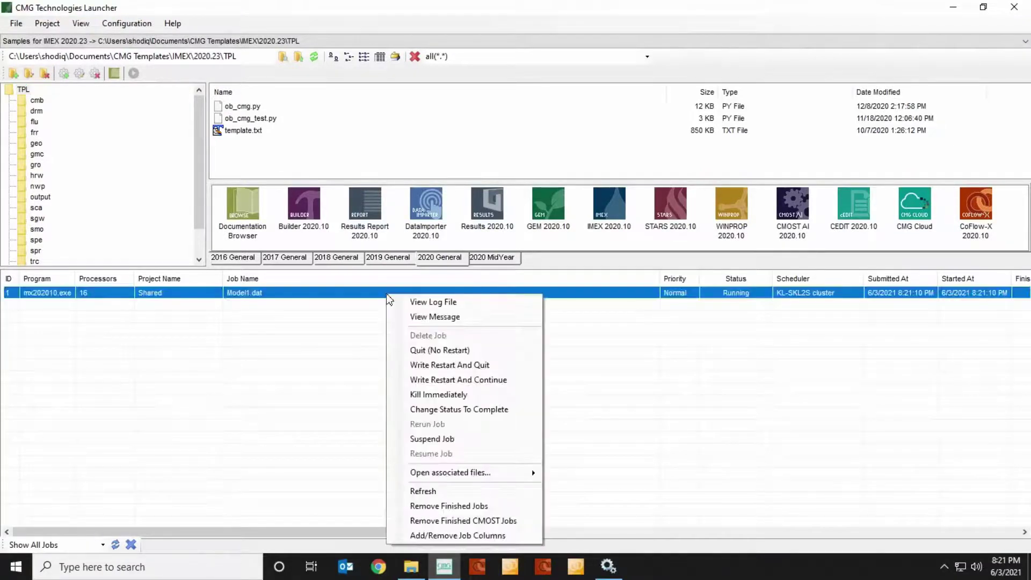
pyautogui.click(422, 304)
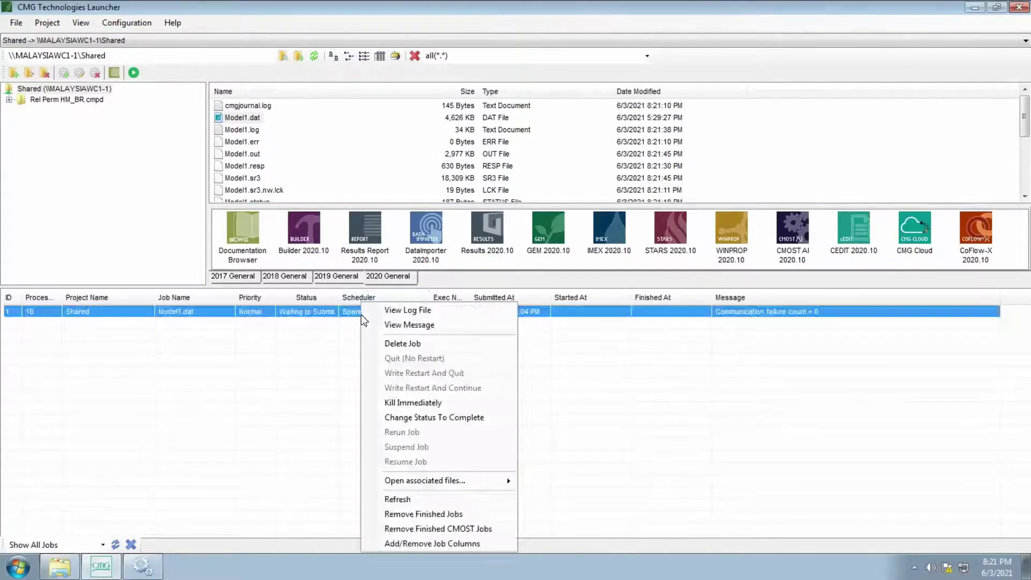
pyautogui.rightClick(362, 313)
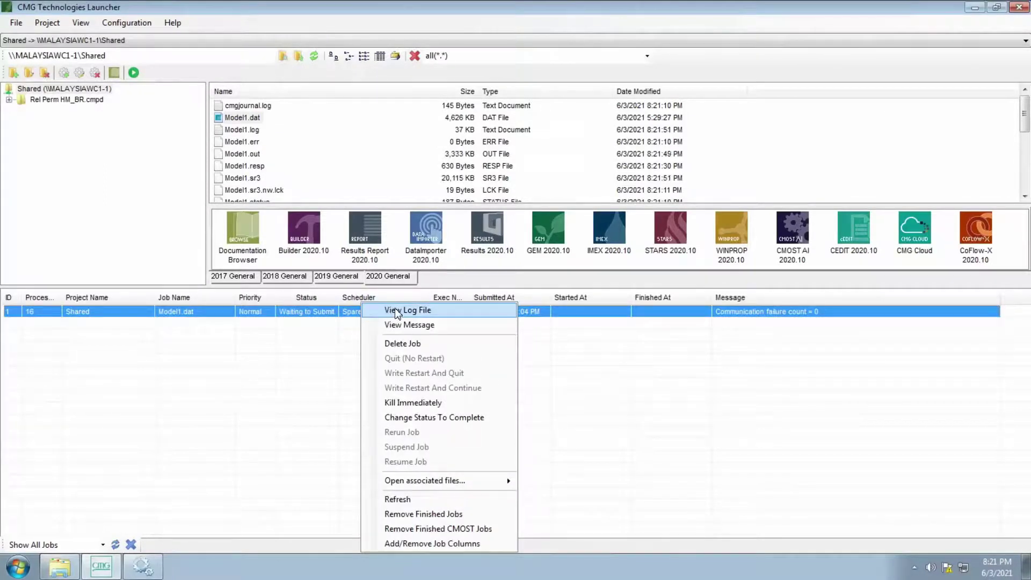
pyautogui.click(397, 312)
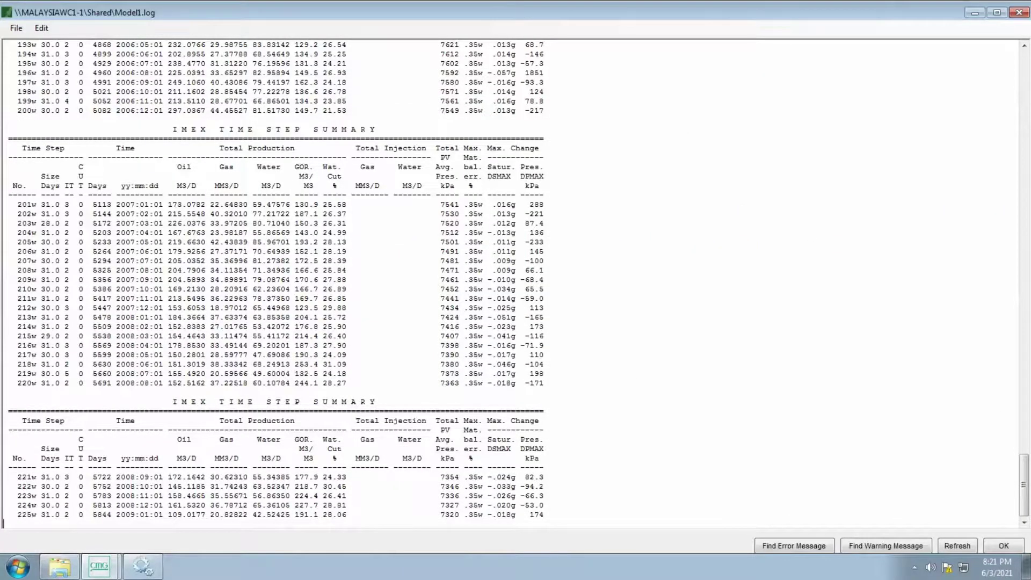
pyautogui.click(1019, 18)
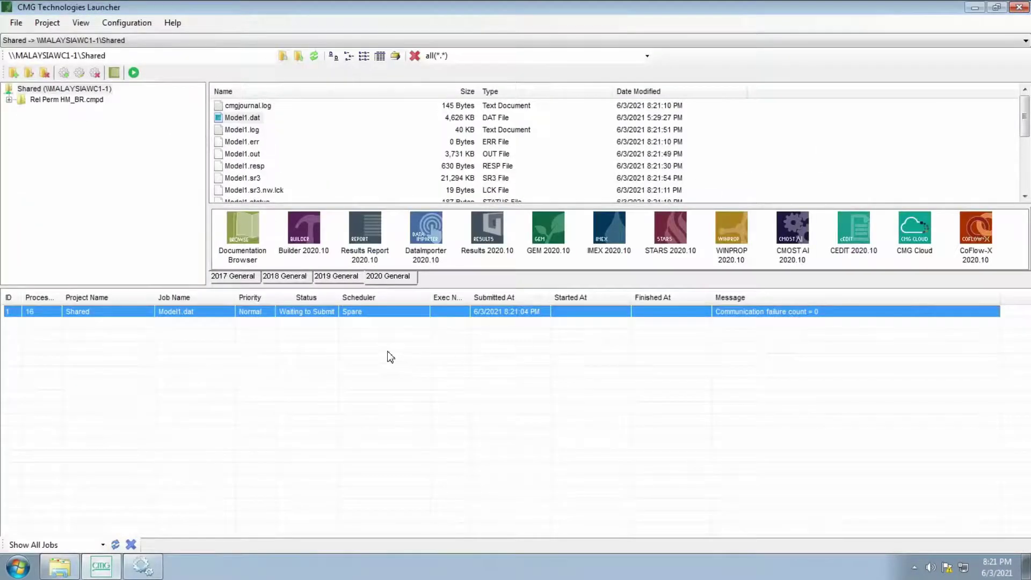
pyautogui.click(565, 348)
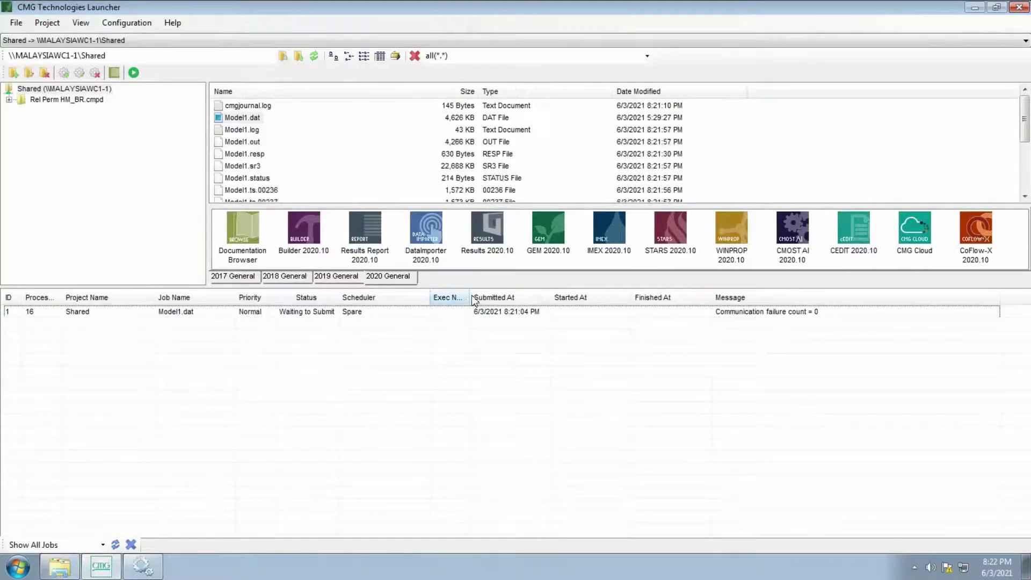
# Refresh the Model1.dat job and widen the Exec Node column to show KL-SKL2S
pyautogui.rightClick(490, 345)
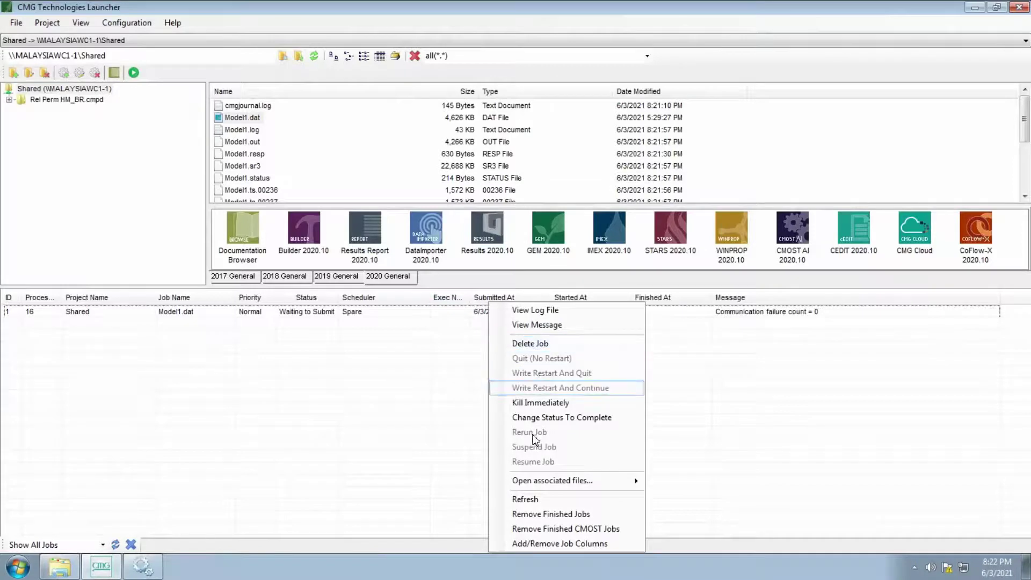
pyautogui.click(487, 394)
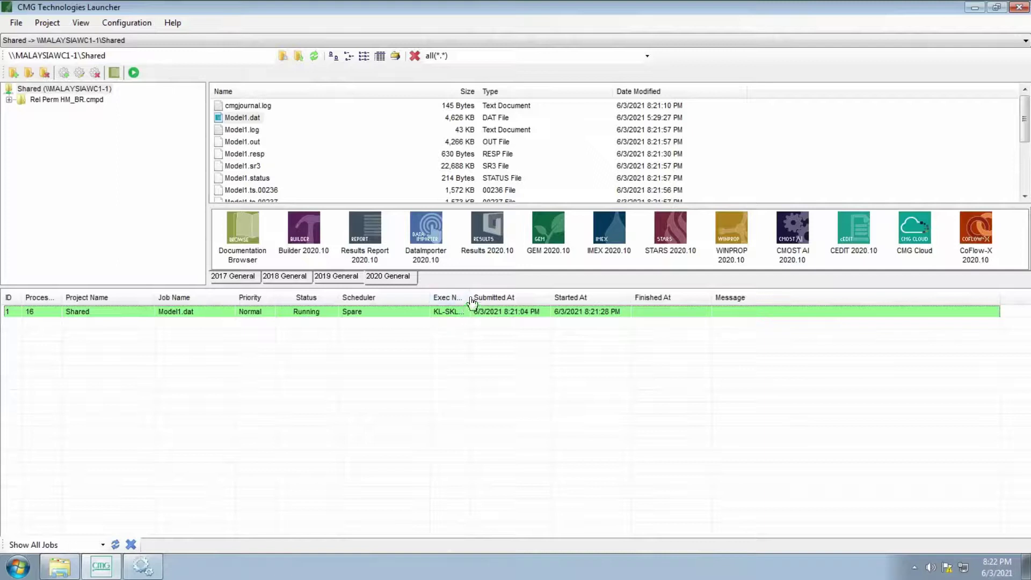
pyautogui.moveTo(471, 297); pyautogui.dragTo(473, 299)
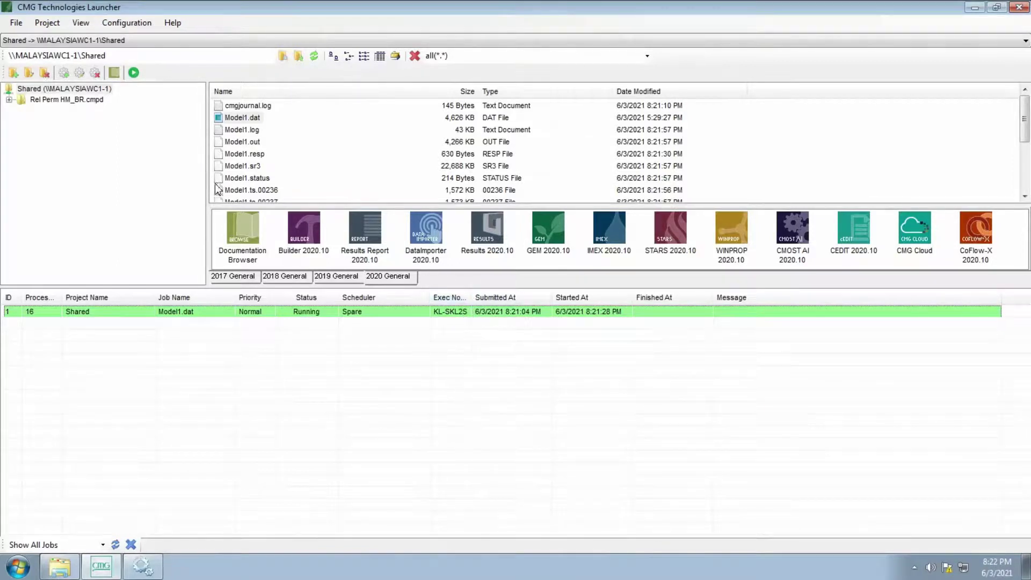
pyautogui.click(62, 56)
# Sort the project files by type
pyautogui.click(133, 24)
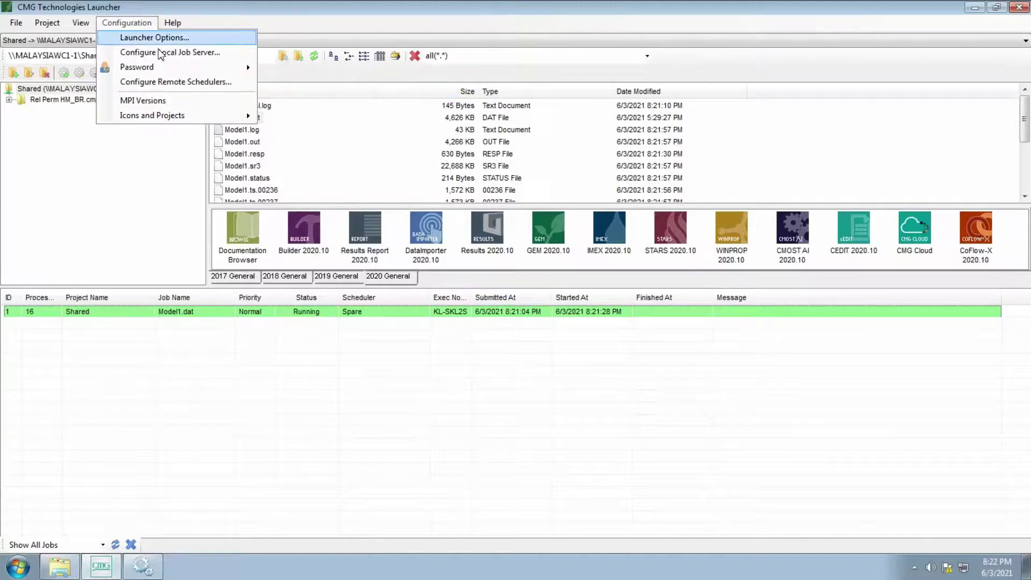
pyautogui.click(143, 21)
pyautogui.click(497, 93)
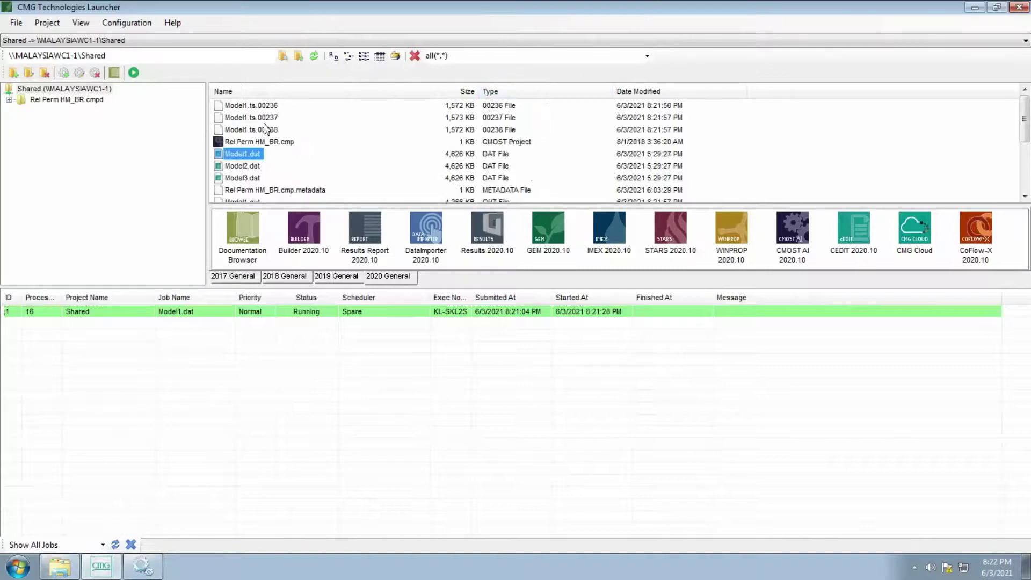
# Check the scheduler list for a Model2.dat IMEX 2020.10 run, cancel it, and view Model1.dat's log
pyautogui.moveTo(243, 167); pyautogui.dragTo(622, 251)
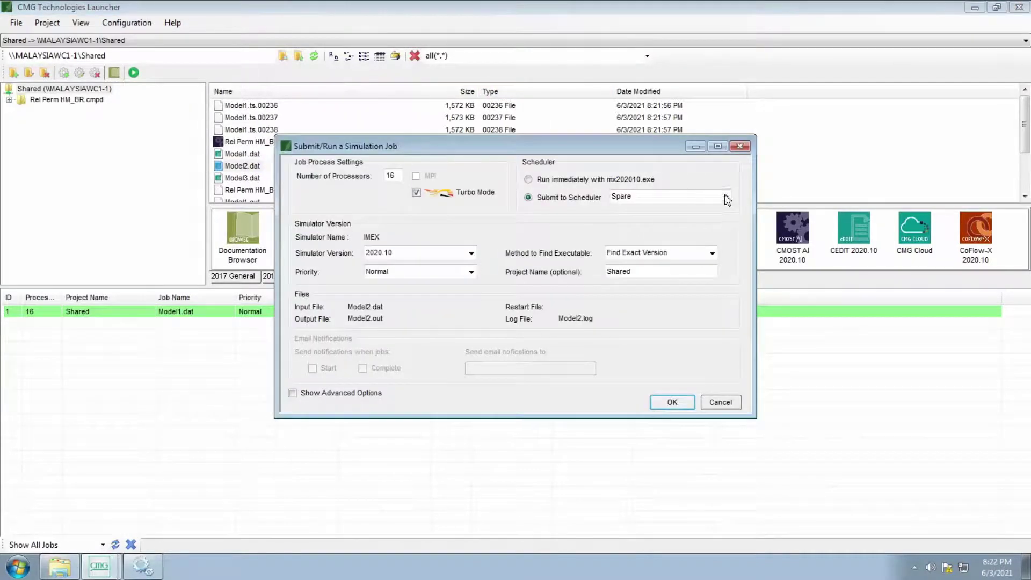
pyautogui.click(726, 197)
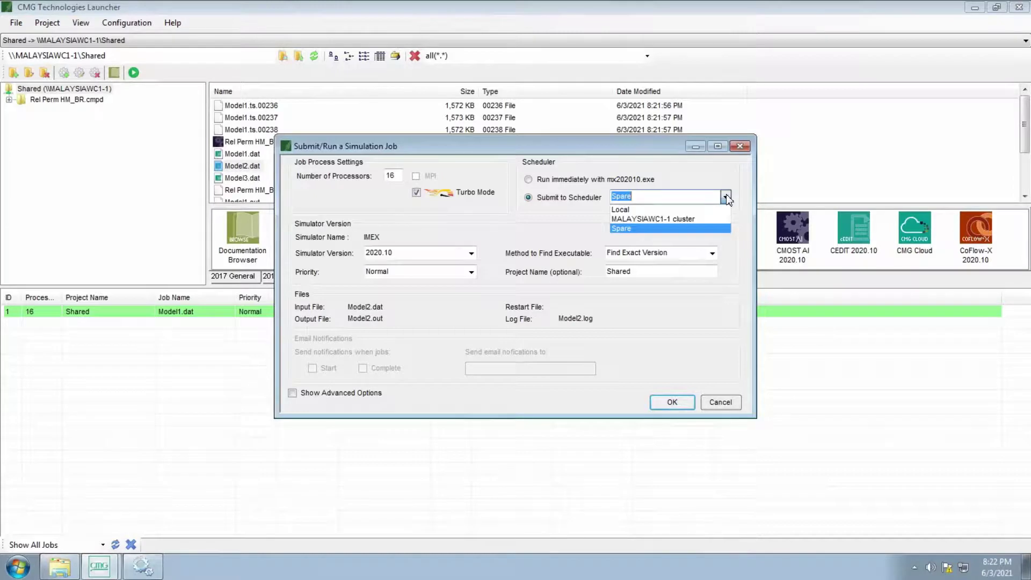
pyautogui.click(632, 230)
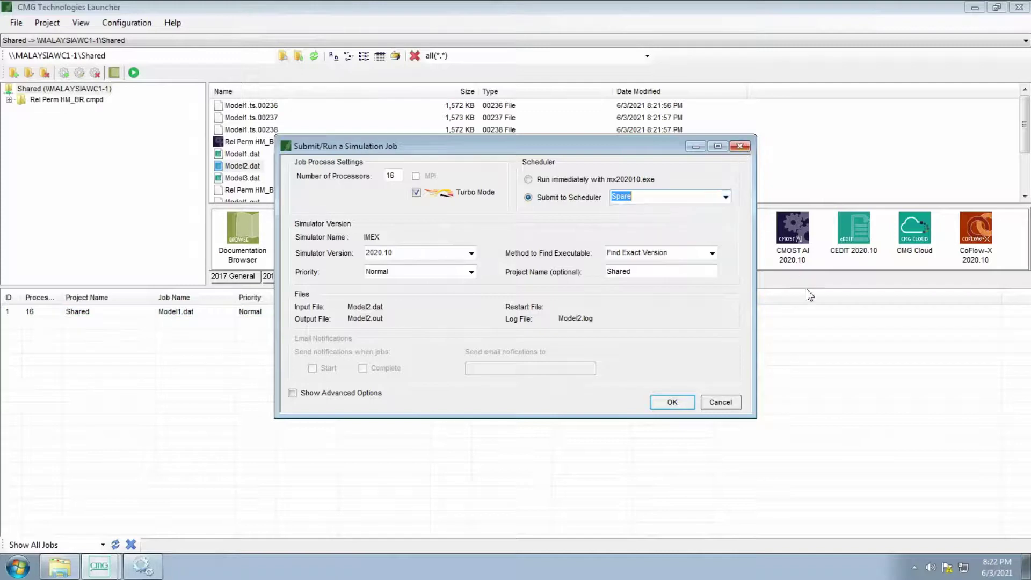
pyautogui.click(738, 148)
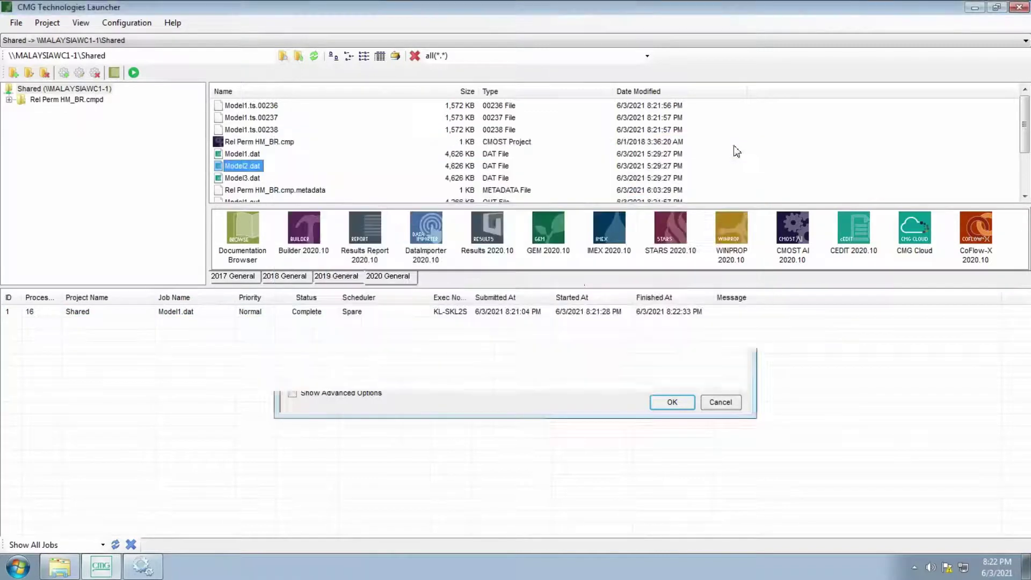
pyautogui.rightClick(437, 315)
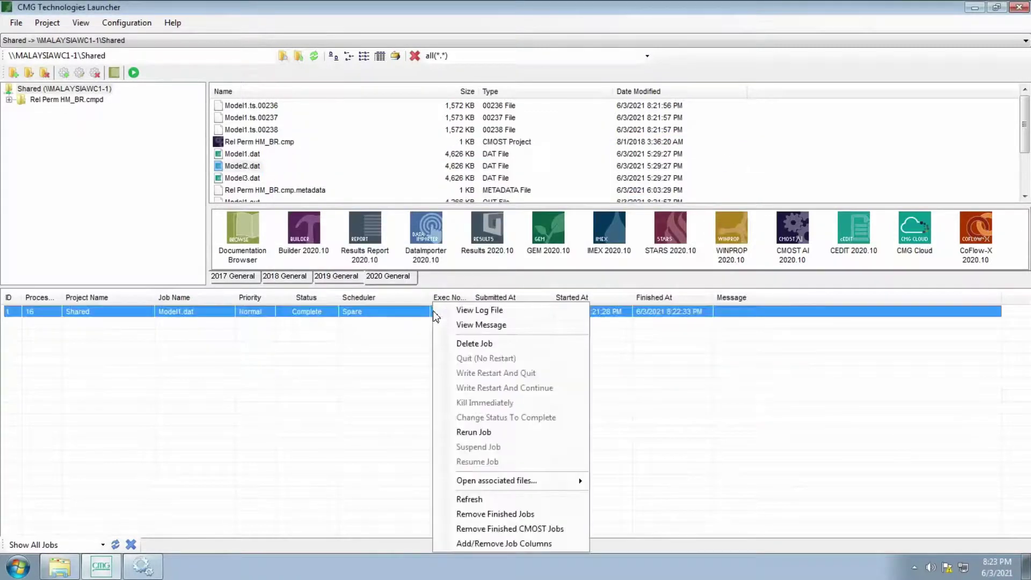
pyautogui.click(466, 312)
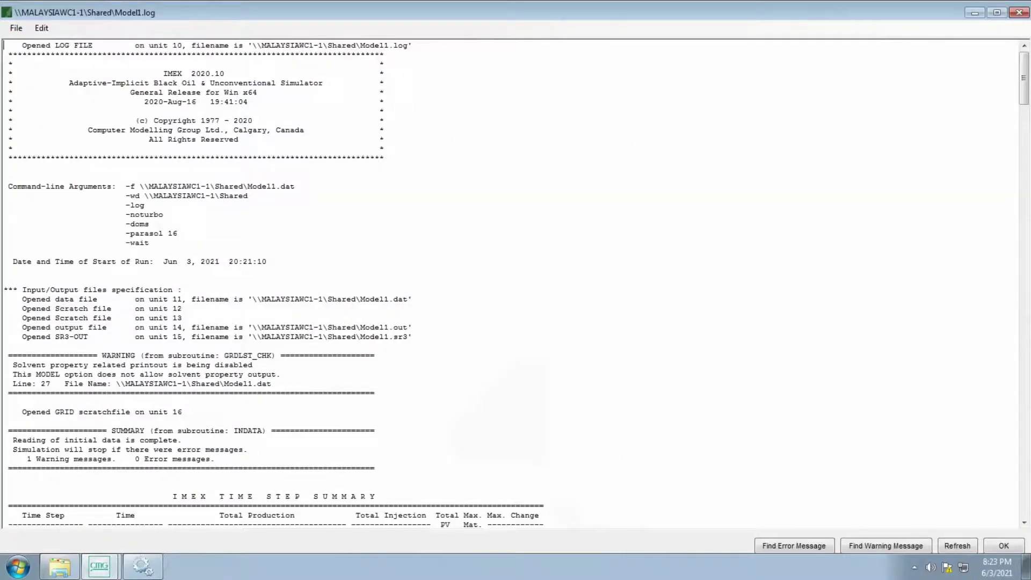
# Jump to the end-of-run summary in Model1.log and highlight host KL-SKL2S
pyautogui.click(1024, 524)
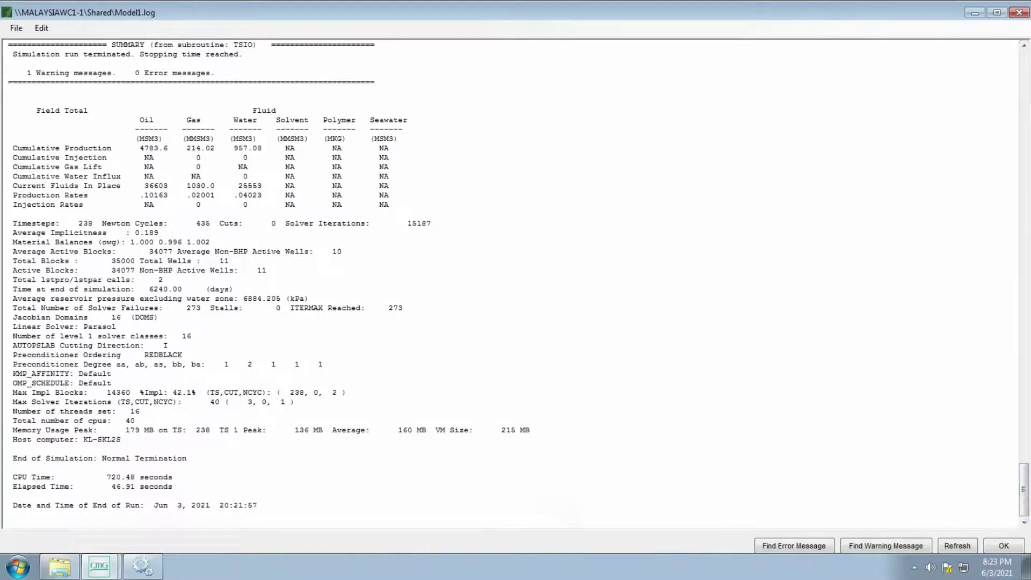
pyautogui.click(83, 439)
pyautogui.moveTo(83, 440); pyautogui.dragTo(123, 439)
pyautogui.click(140, 448)
# Return to the log's top, highlight the input file and working directory arguments, and close
pyautogui.click(1024, 45)
pyautogui.click(1022, 59)
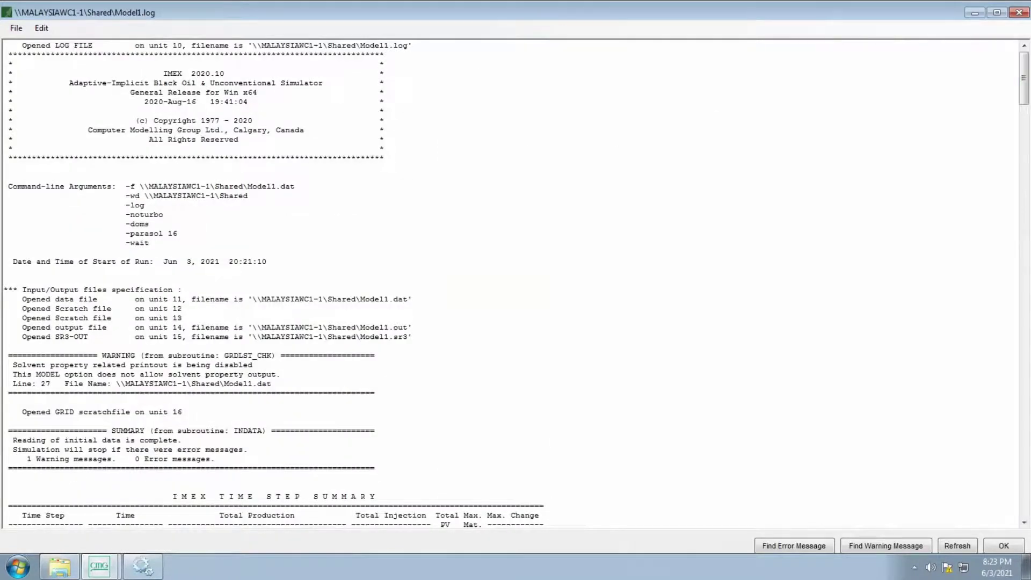
pyautogui.moveTo(141, 187); pyautogui.dragTo(248, 196)
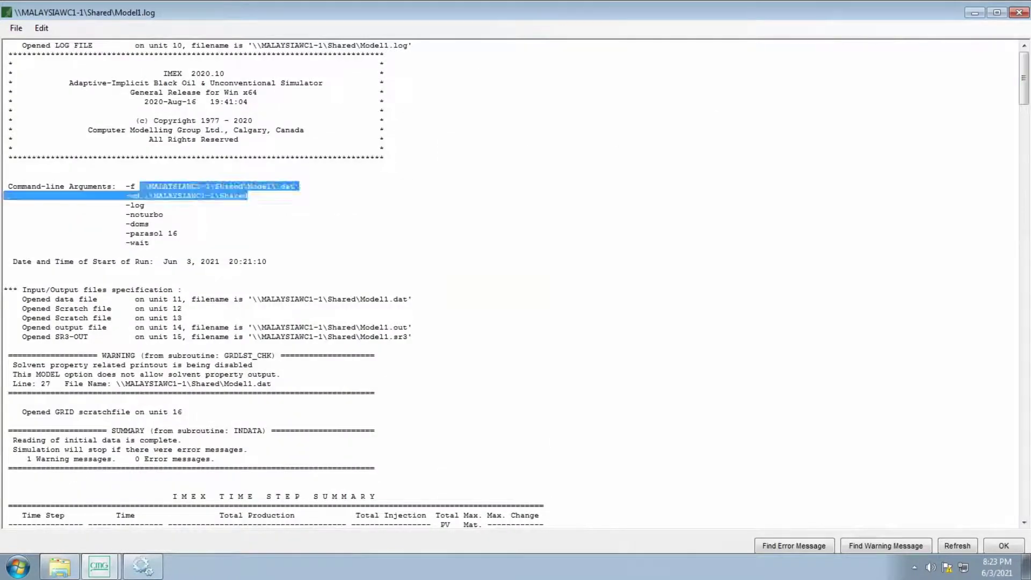
pyautogui.click(273, 197)
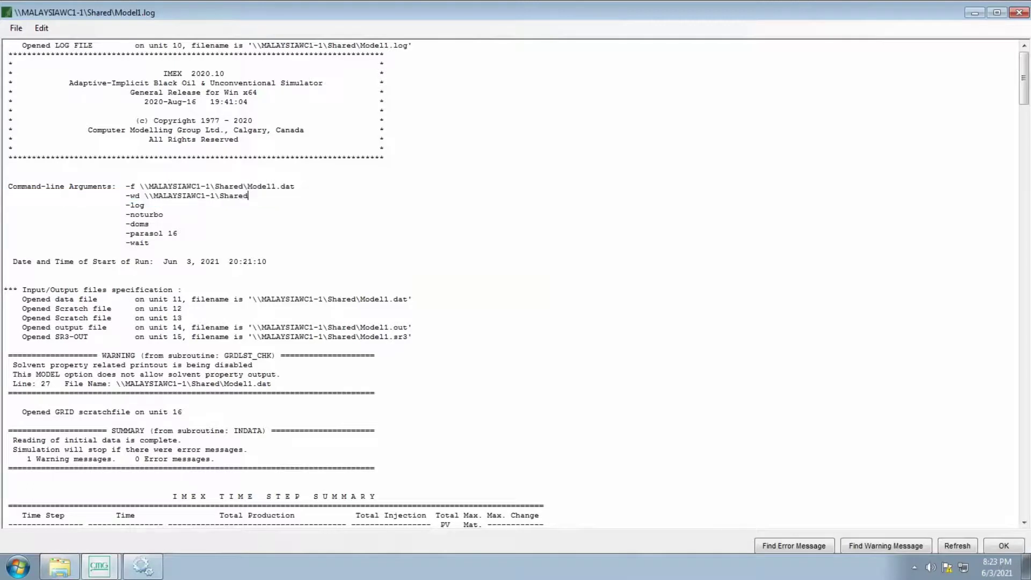
pyautogui.click(1020, 13)
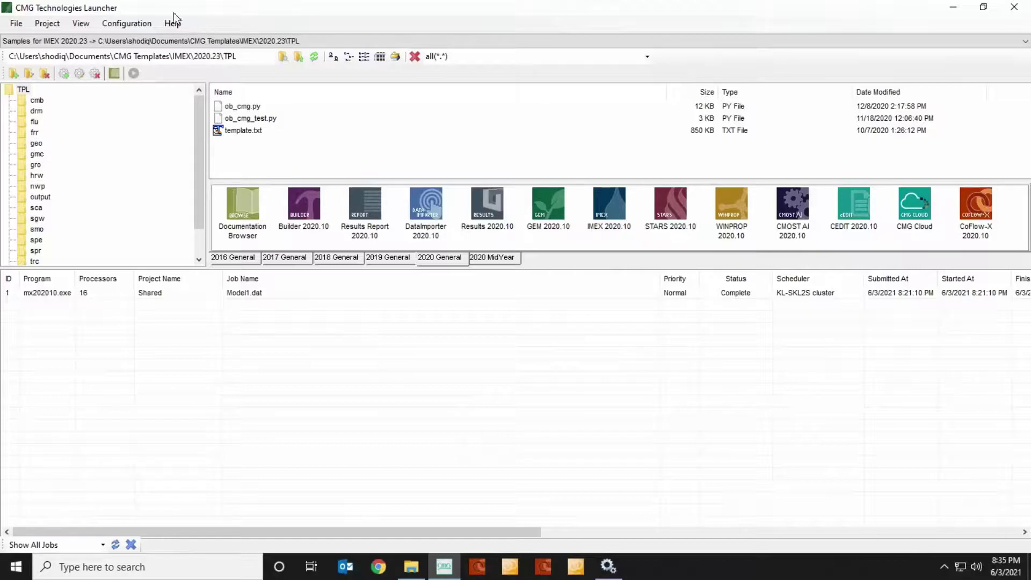
# Make this computer a CMG cluster compute node accepting jobs only from head node MALAYSIAWC1-1
pyautogui.click(143, 25)
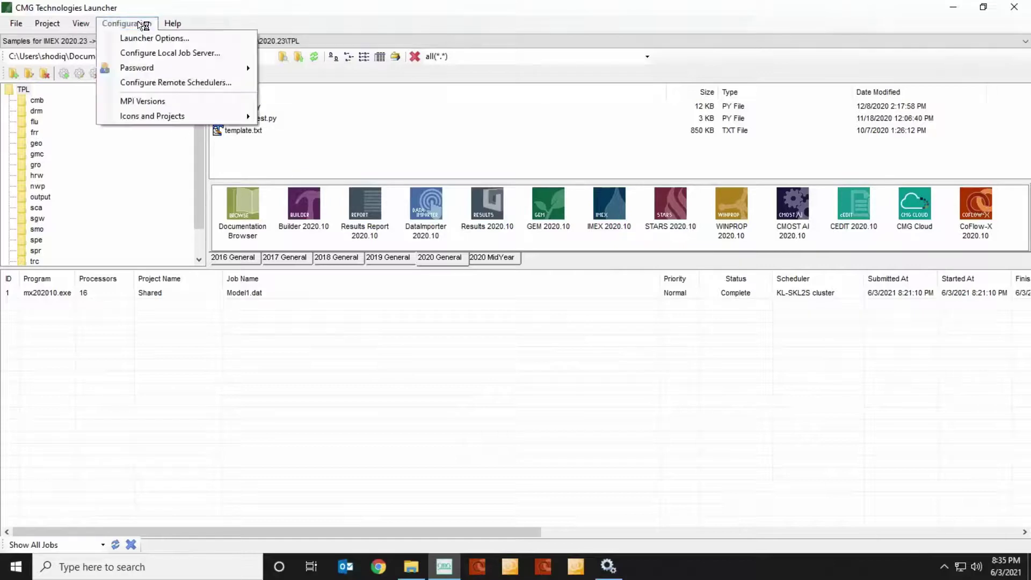
pyautogui.click(166, 54)
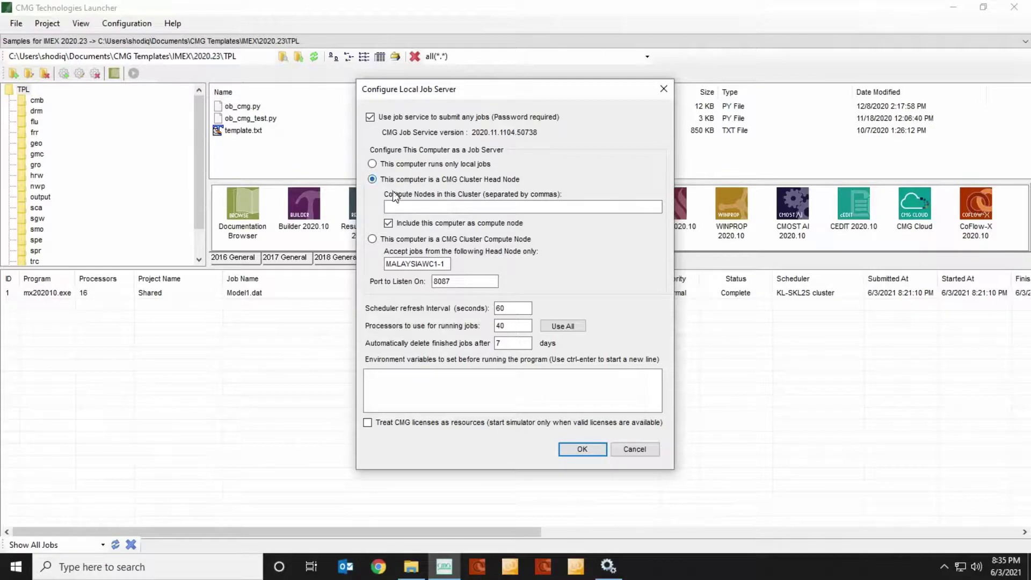
pyautogui.click(374, 239)
pyautogui.moveTo(448, 265); pyautogui.dragTo(384, 264)
pyautogui.click(446, 265)
pyautogui.moveTo(448, 265); pyautogui.dragTo(373, 261)
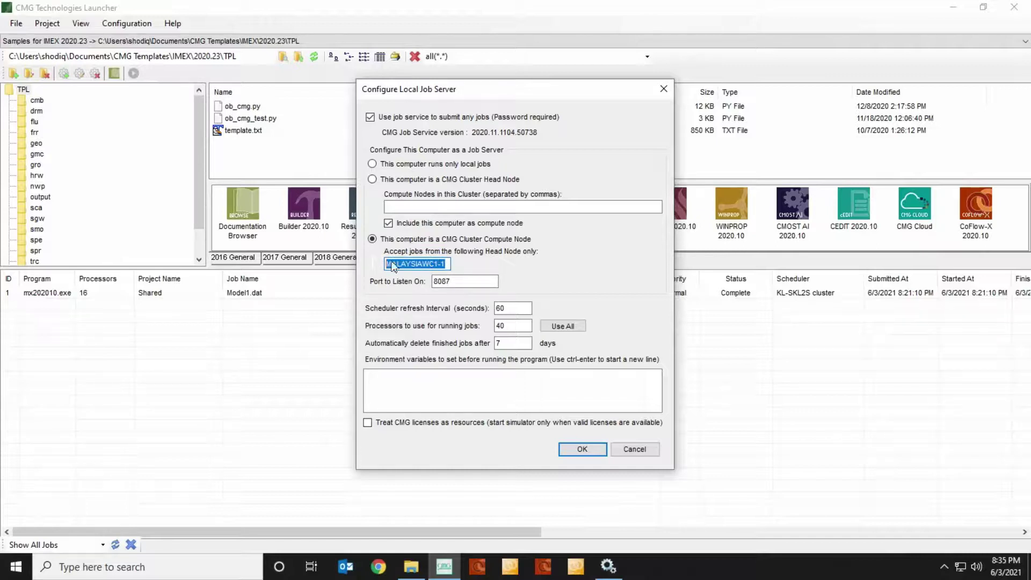
pyautogui.click(445, 263)
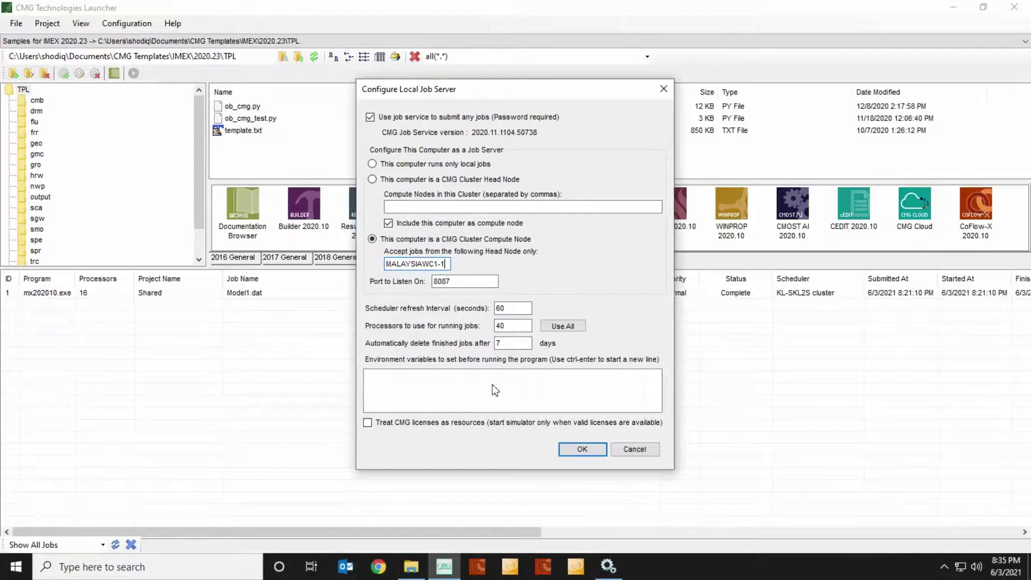
pyautogui.click(584, 449)
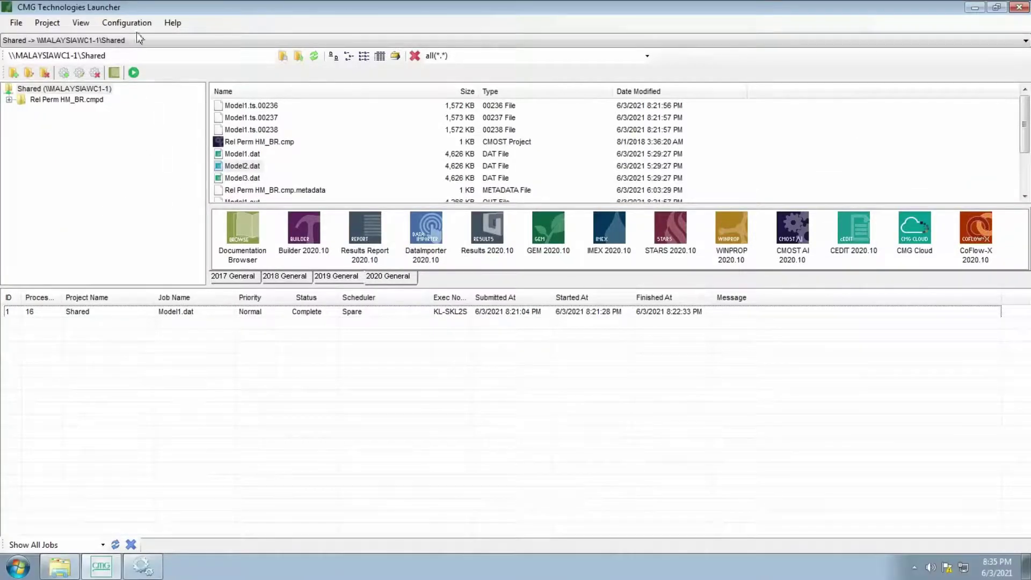
# Remove the Spare remote scheduler from the remote schedulers list
pyautogui.click(137, 24)
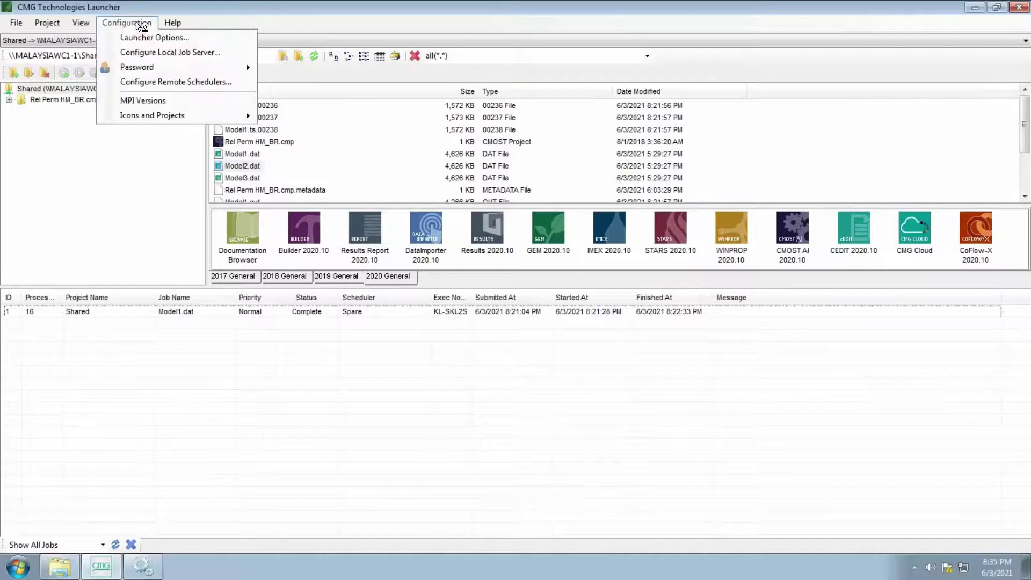
pyautogui.click(168, 81)
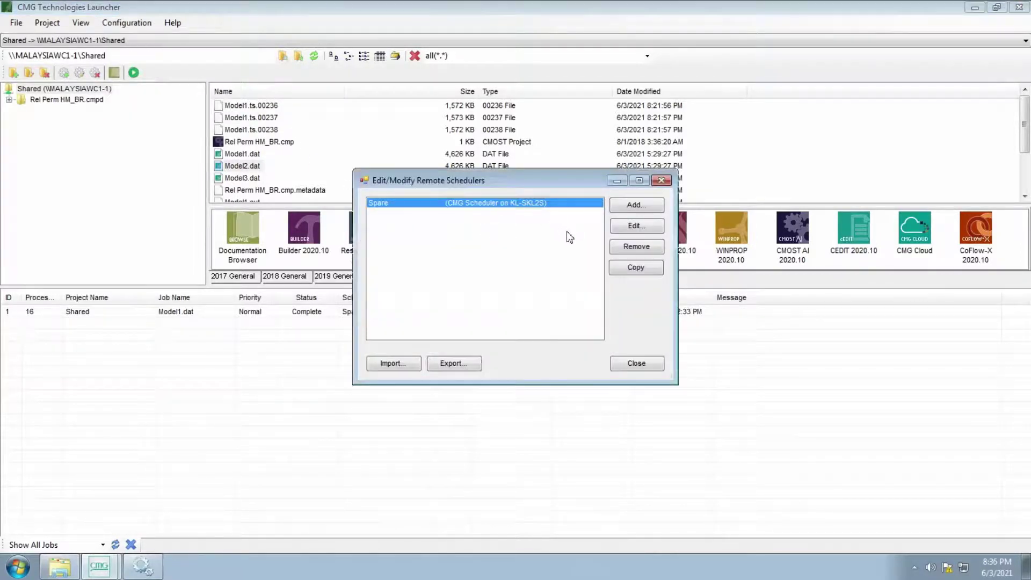
pyautogui.click(649, 251)
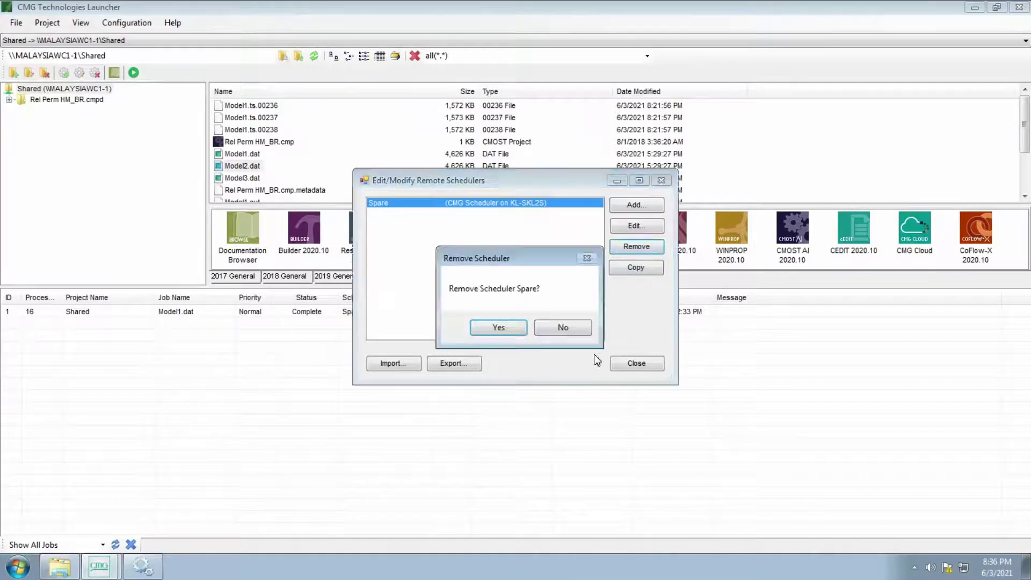
pyautogui.click(502, 330)
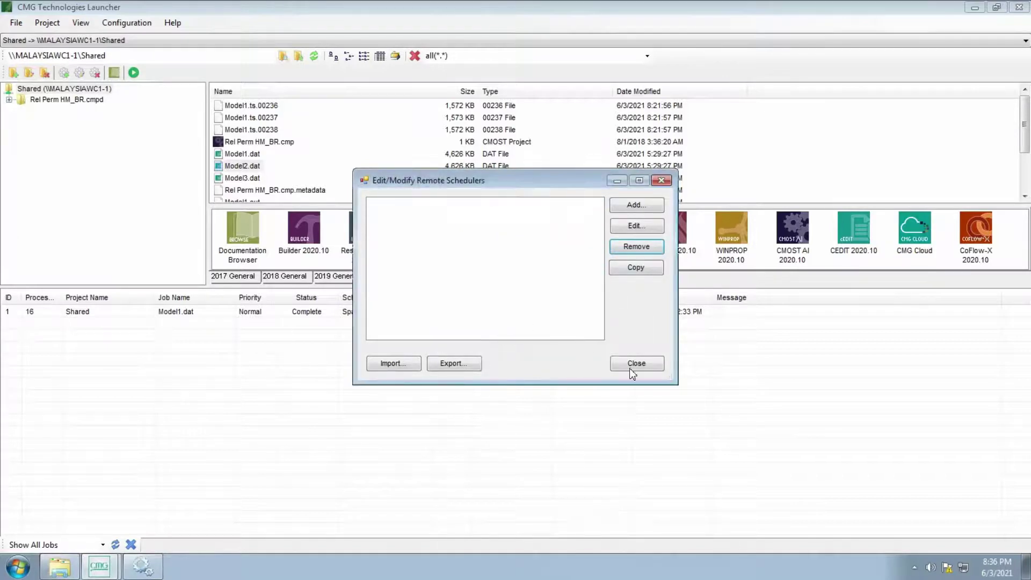
pyautogui.press('Escape')
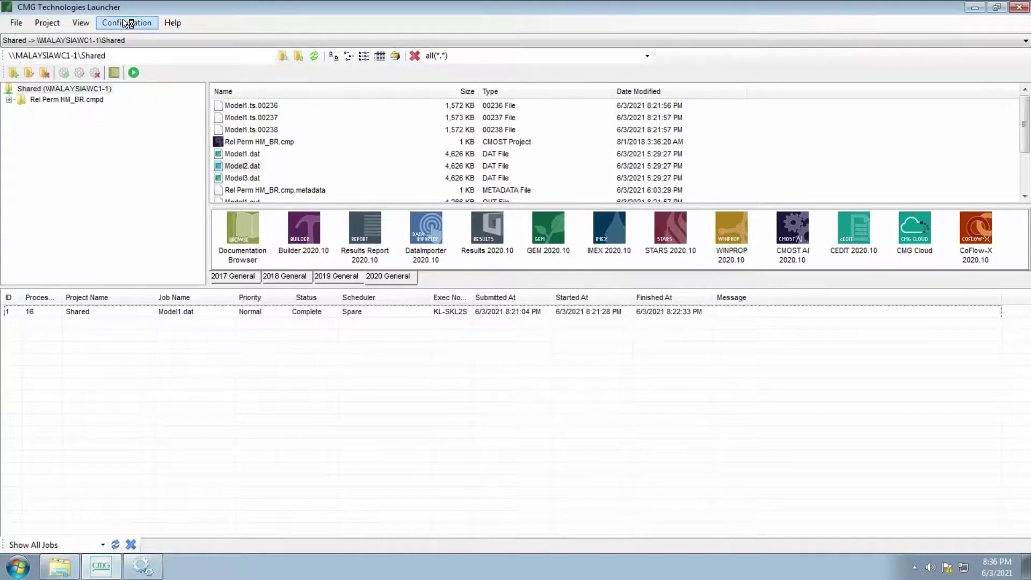
# Enable 'Use job service to submit any jobs' in the local job server settings
pyautogui.click(127, 24)
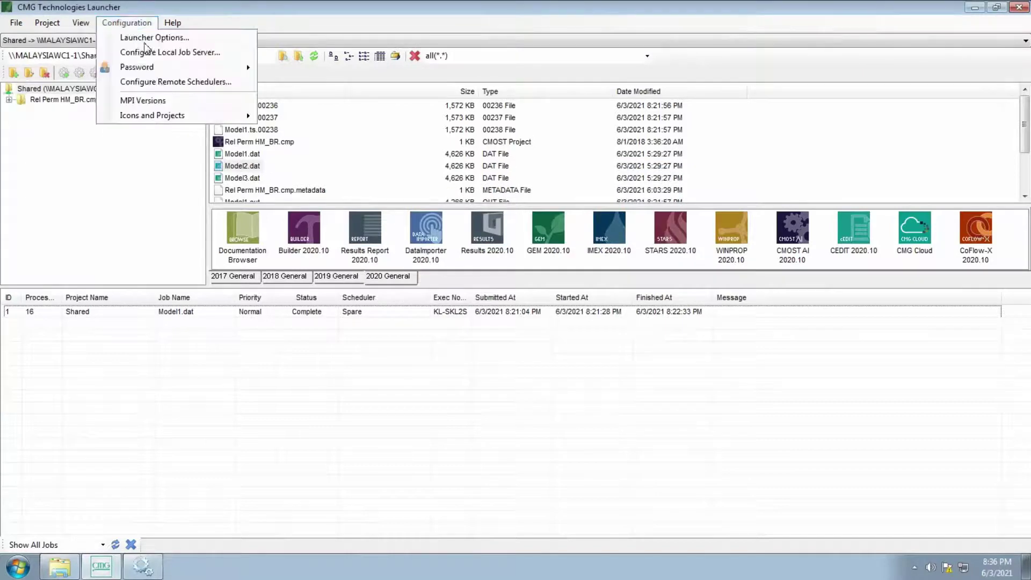
pyautogui.click(152, 54)
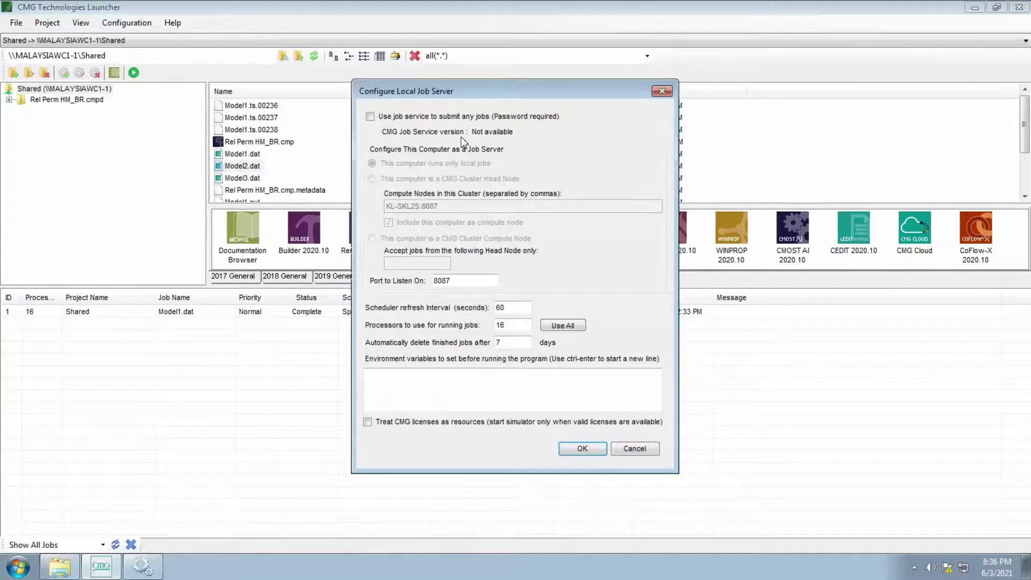
pyautogui.click(430, 117)
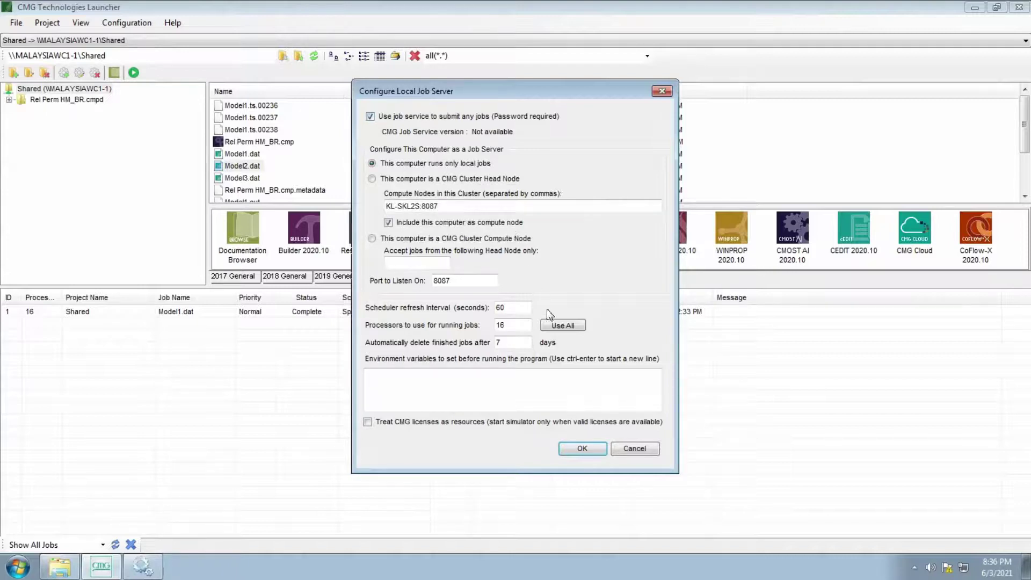
pyautogui.click(583, 451)
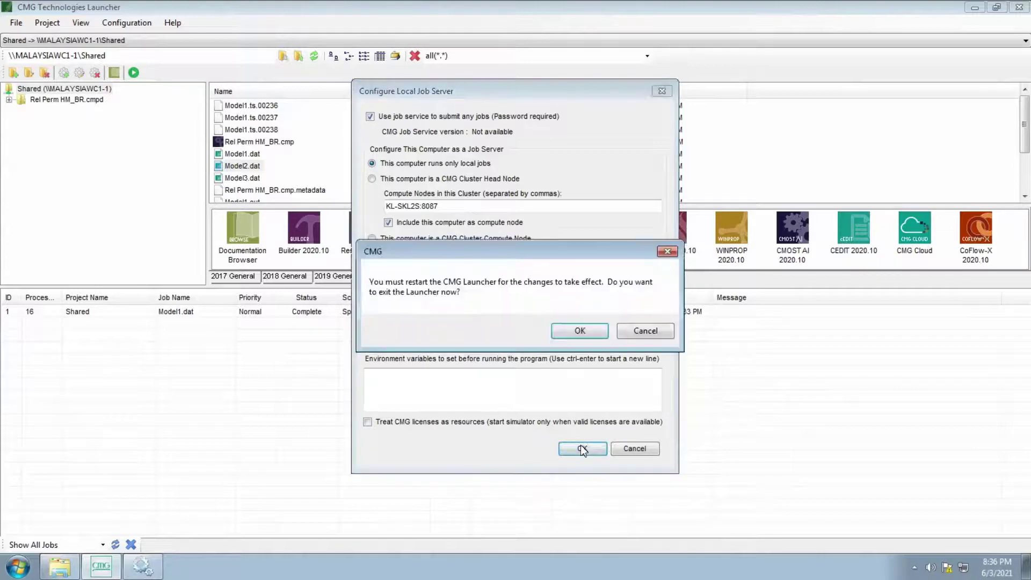
# Accept the Launcher restart and bring up Windows Services
pyautogui.click(590, 332)
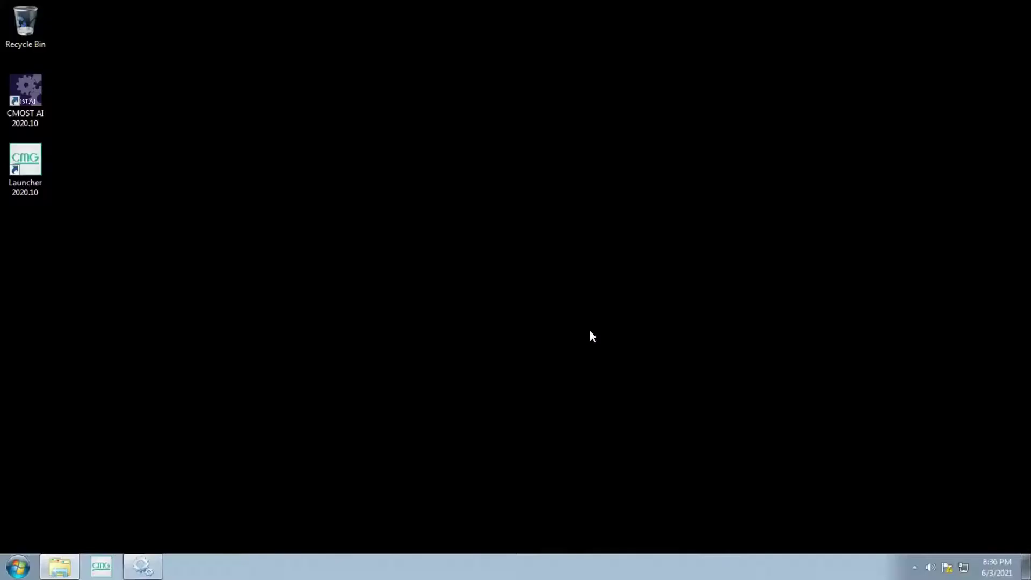
pyautogui.click(139, 565)
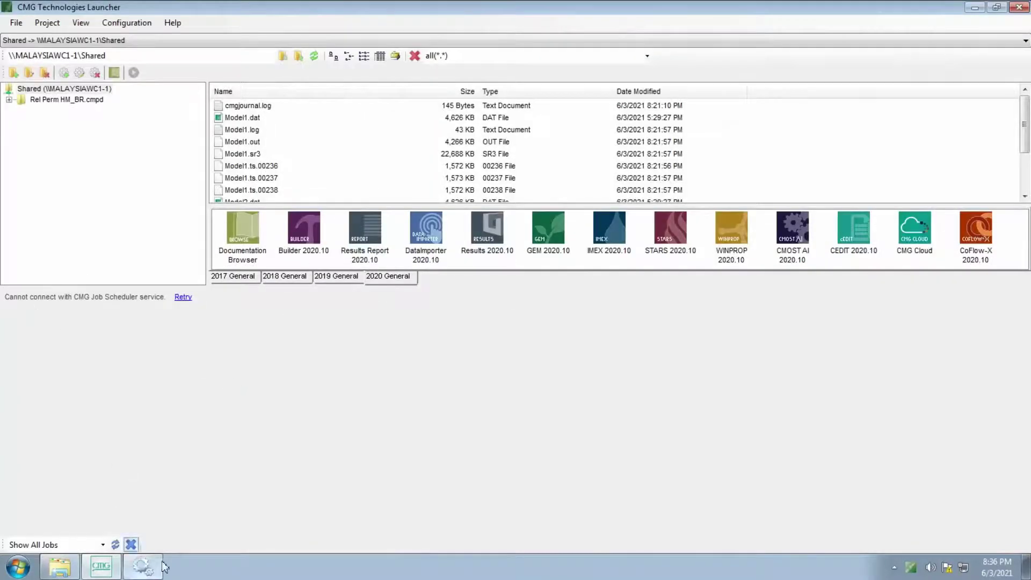
pyautogui.click(143, 567)
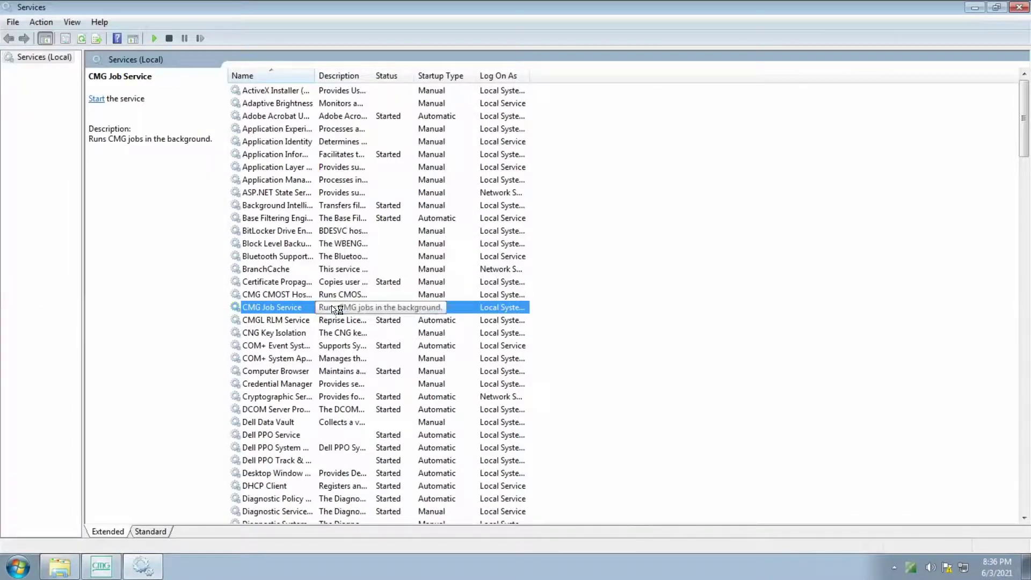
# Set CMG Job Service startup to Automatic, start the service, and return to the Launcher
pyautogui.rightClick(331, 305)
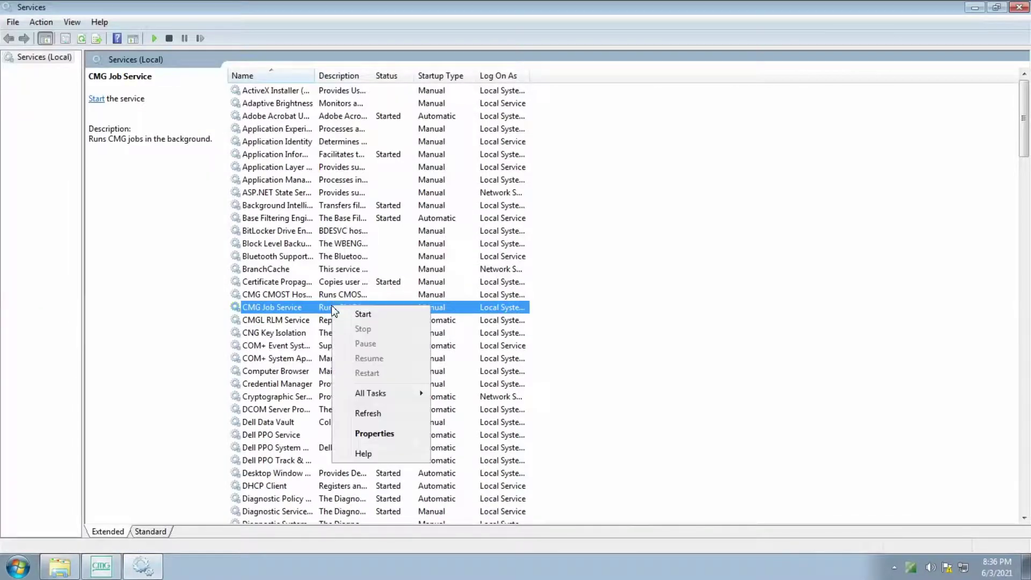
pyautogui.click(386, 435)
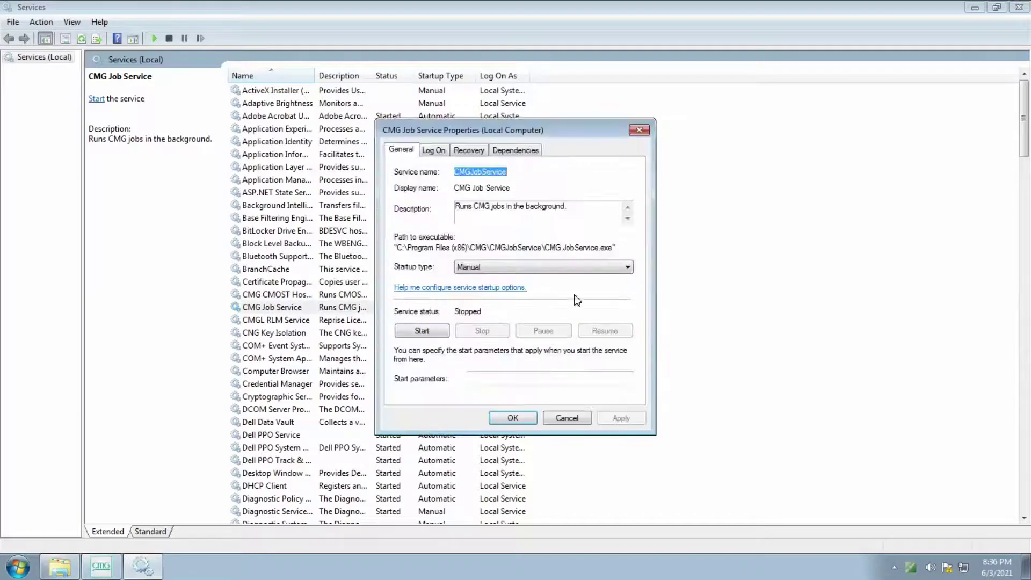
pyautogui.click(586, 268)
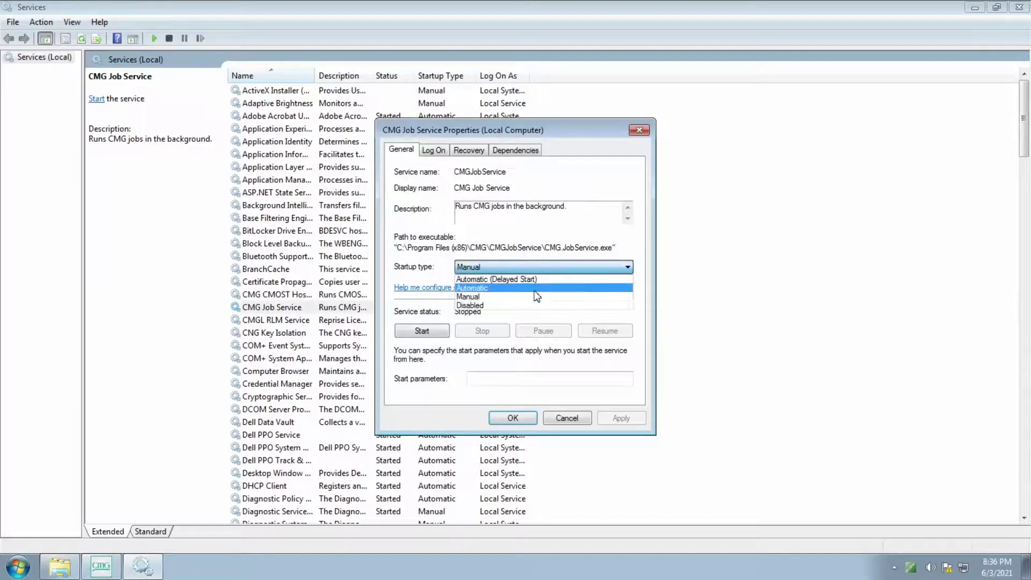
pyautogui.click(539, 289)
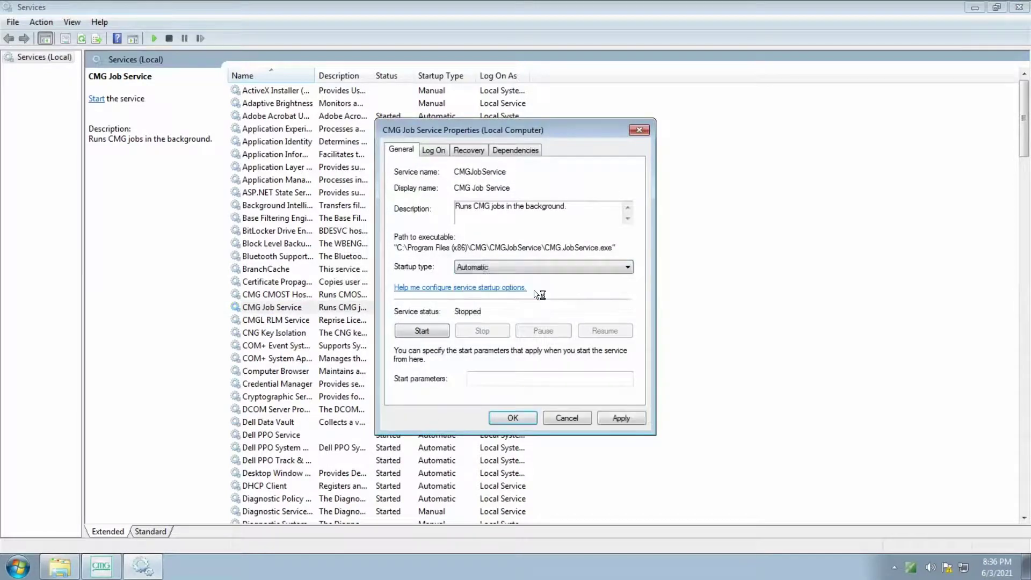
pyautogui.click(620, 417)
pyautogui.click(430, 332)
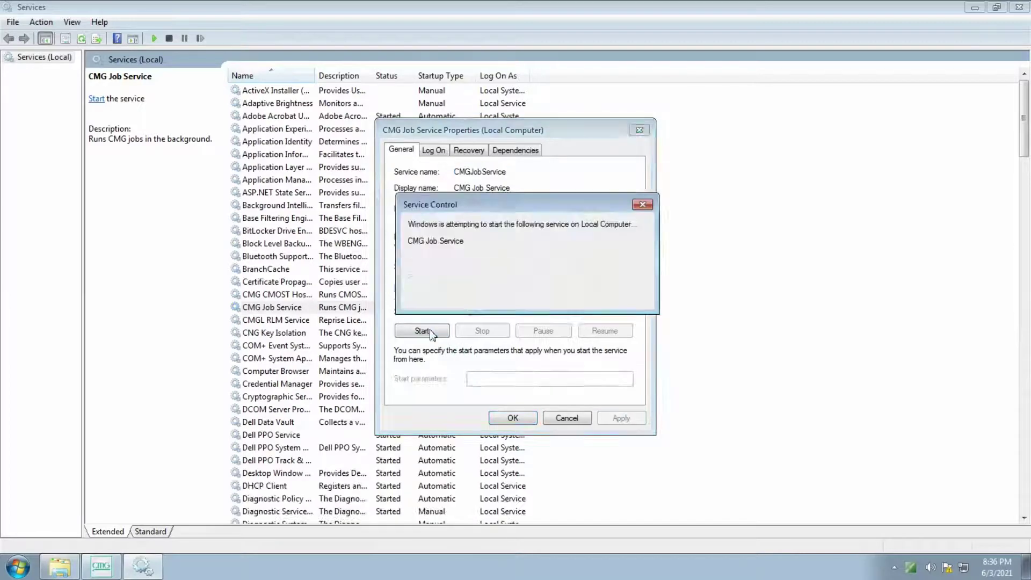
pyautogui.click(500, 419)
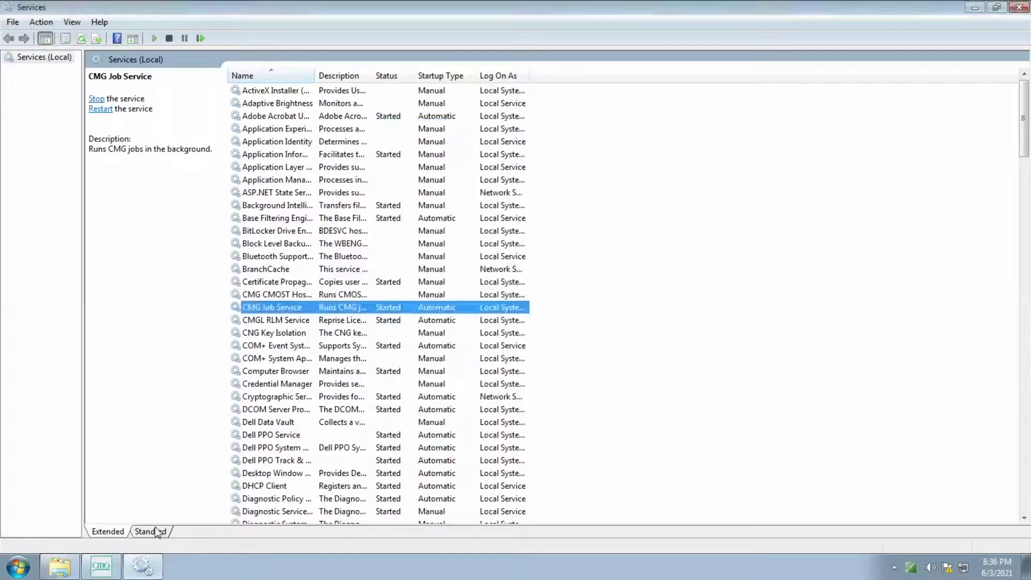
pyautogui.click(102, 566)
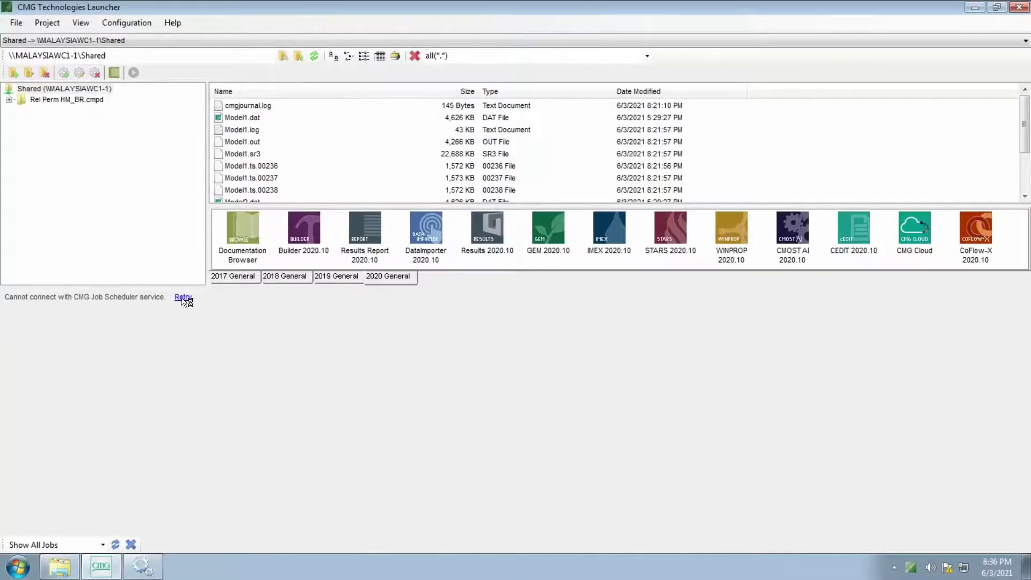
# Retry the scheduler connection, make this the head node with compute node KL-SKL2S, sort by type
pyautogui.click(183, 297)
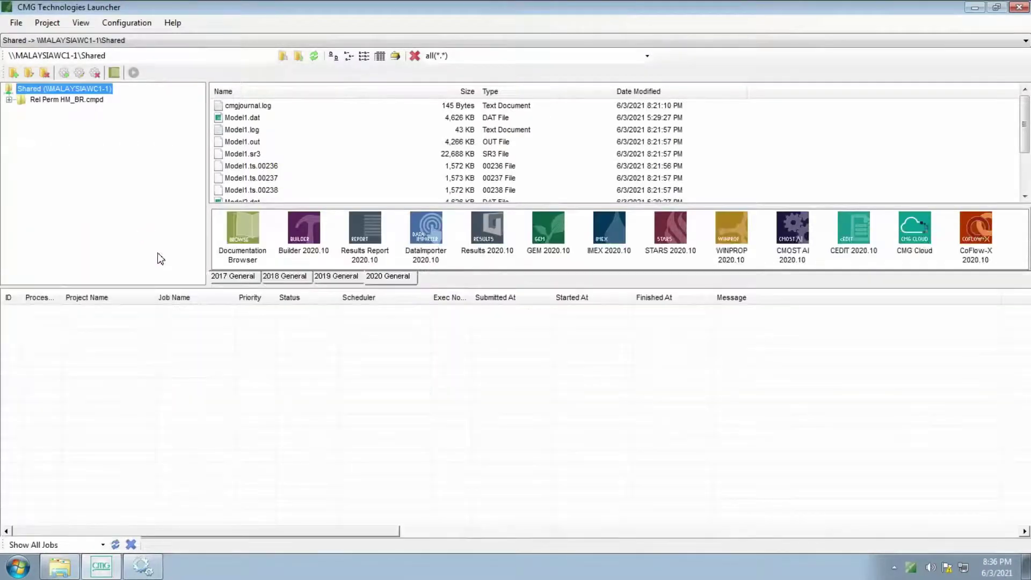
pyautogui.click(123, 24)
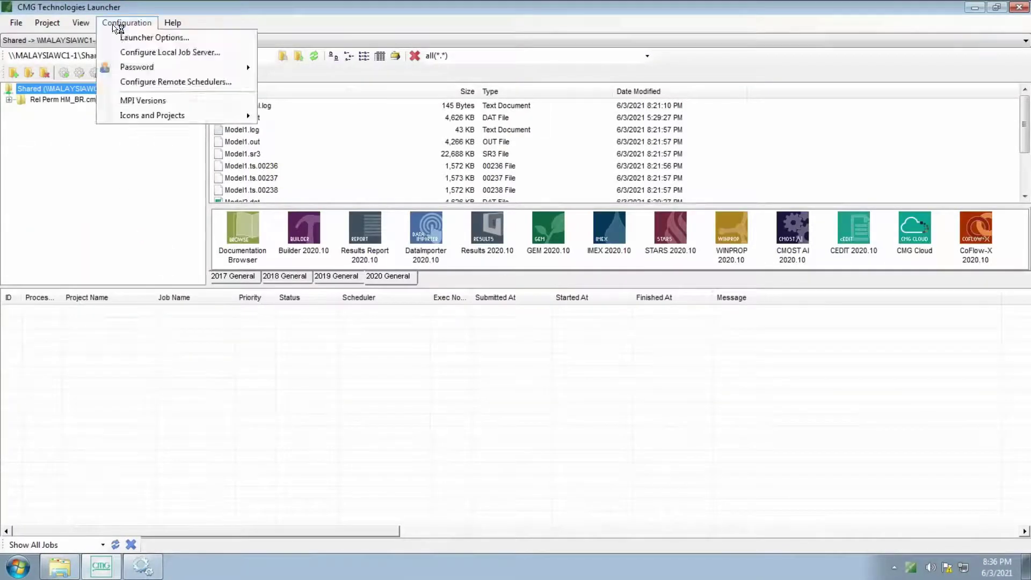
pyautogui.click(144, 54)
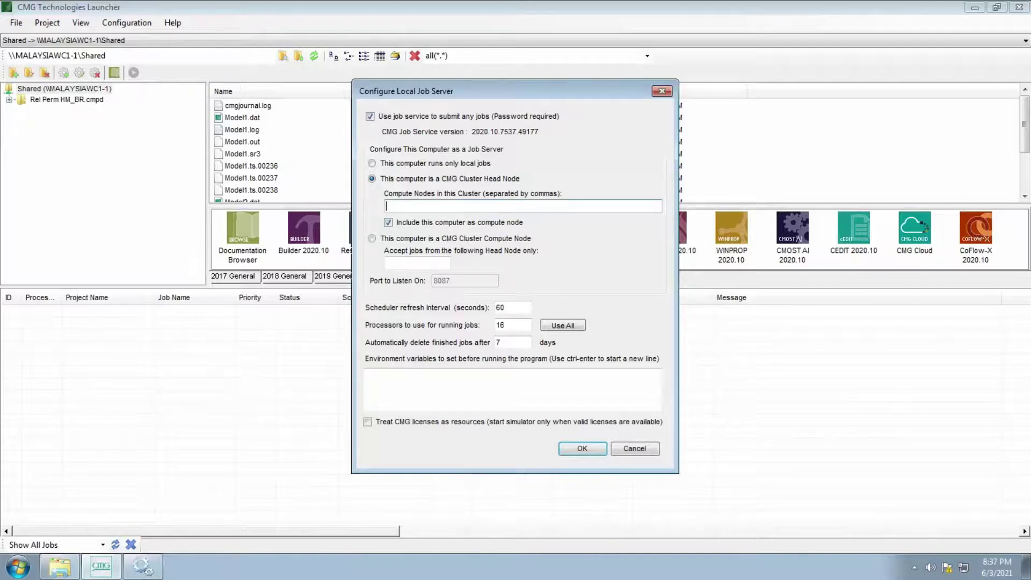
pyautogui.write('KL-SKL2S')
pyautogui.click(583, 449)
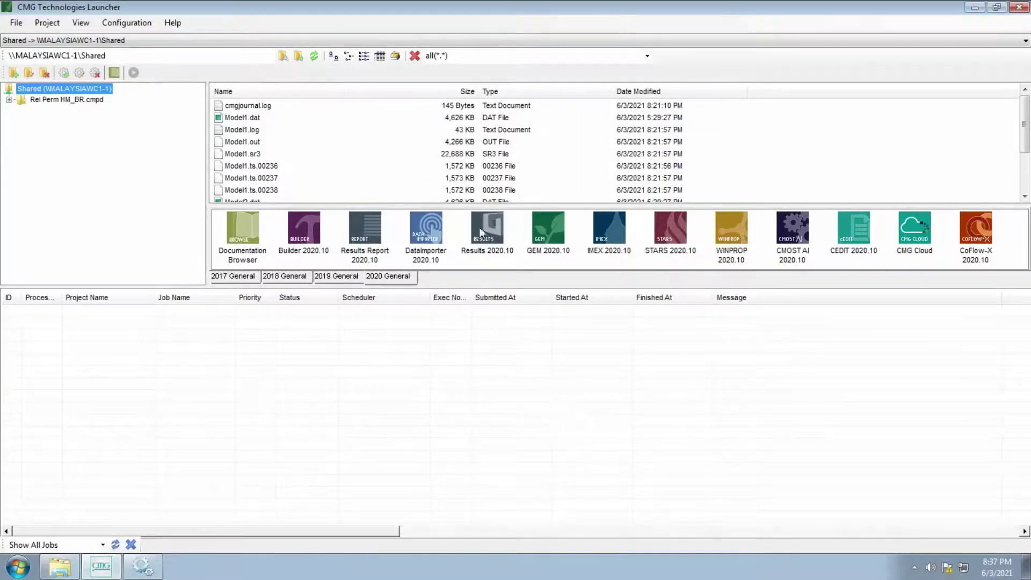
pyautogui.click(515, 94)
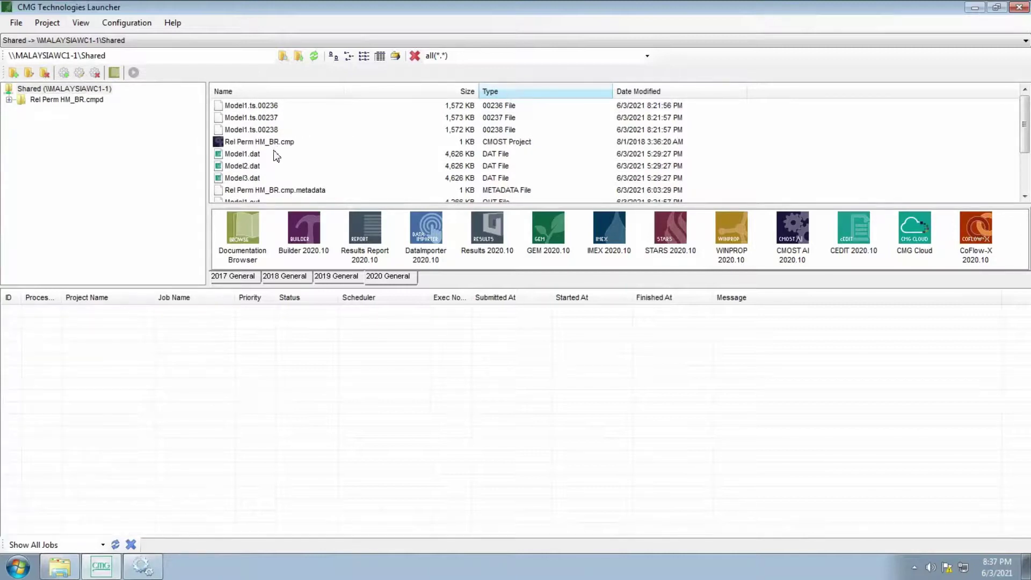
# Submit Model1.dat, Model2.dat and Model3.dat to the simulator on the MALAYSIAWC1-1 cluster scheduler
pyautogui.click(253, 155)
pyautogui.keyDown('shift'); pyautogui.click(256, 178); pyautogui.keyUp('shift')
pyautogui.moveTo(255, 165); pyautogui.dragTo(611, 233)
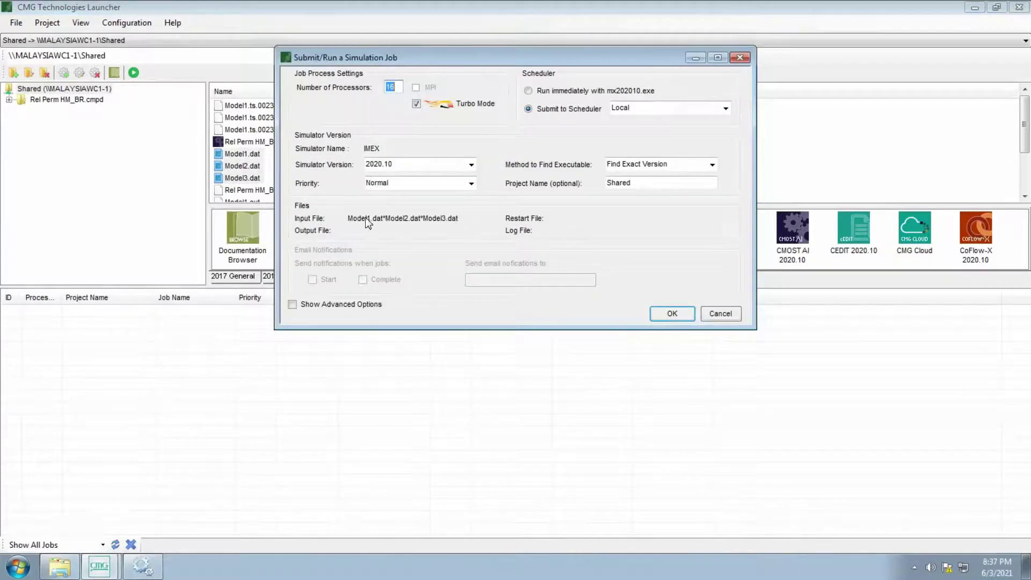
pyautogui.click(726, 109)
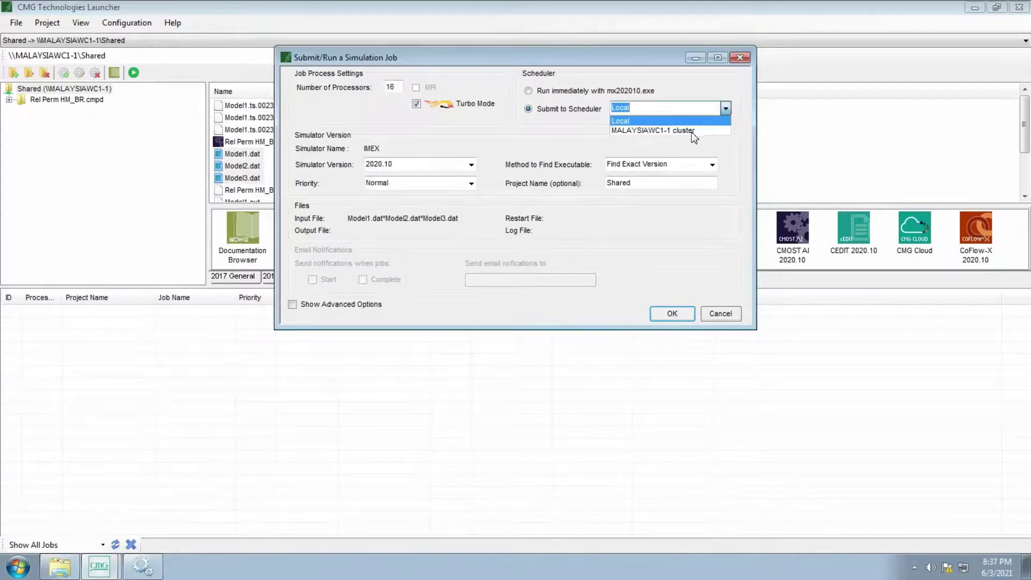
pyautogui.click(692, 134)
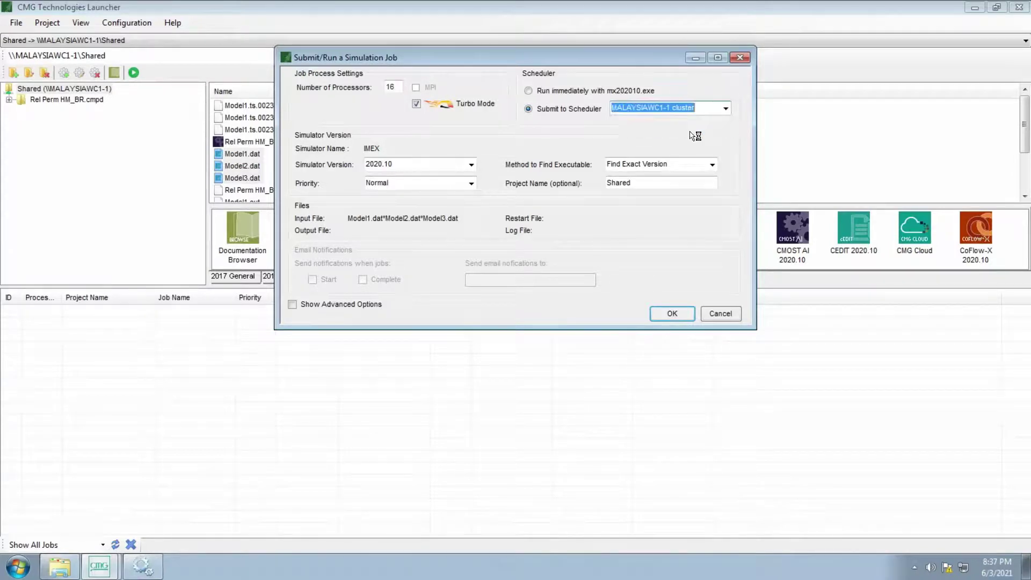
pyautogui.click(418, 104)
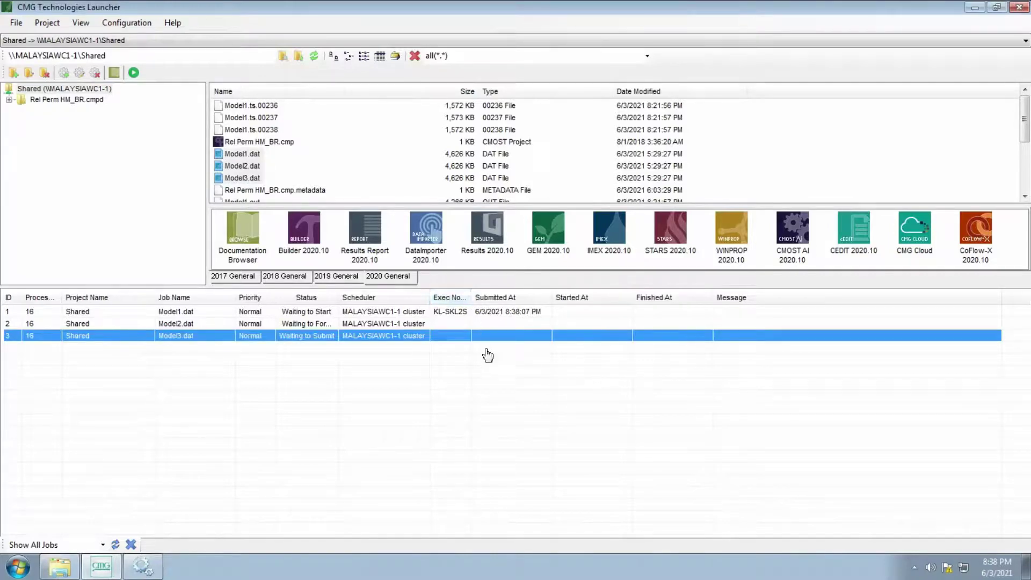
# Widen the execution node column and view the Model1.dat job's log
pyautogui.rightClick(519, 387)
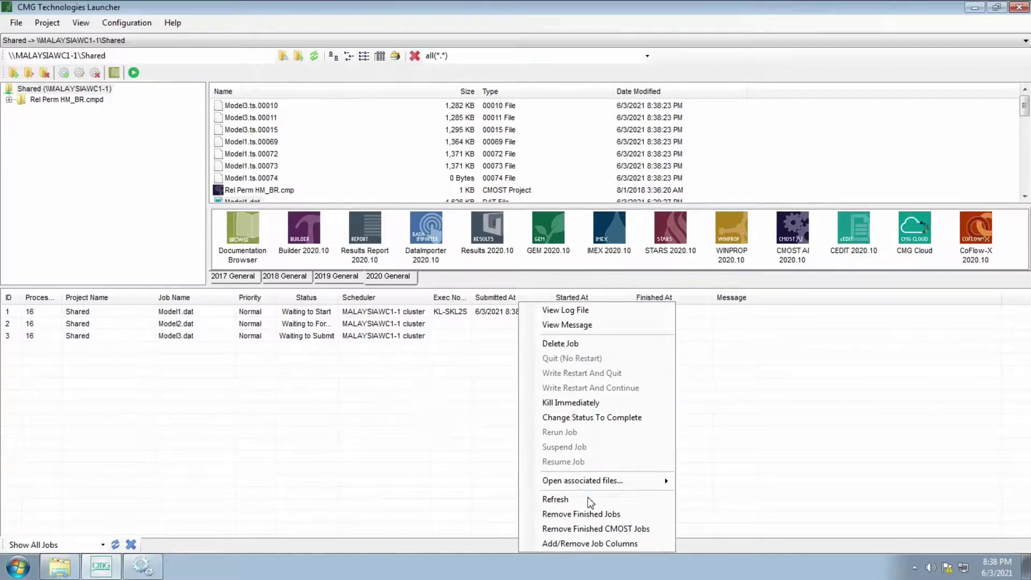
pyautogui.click(449, 355)
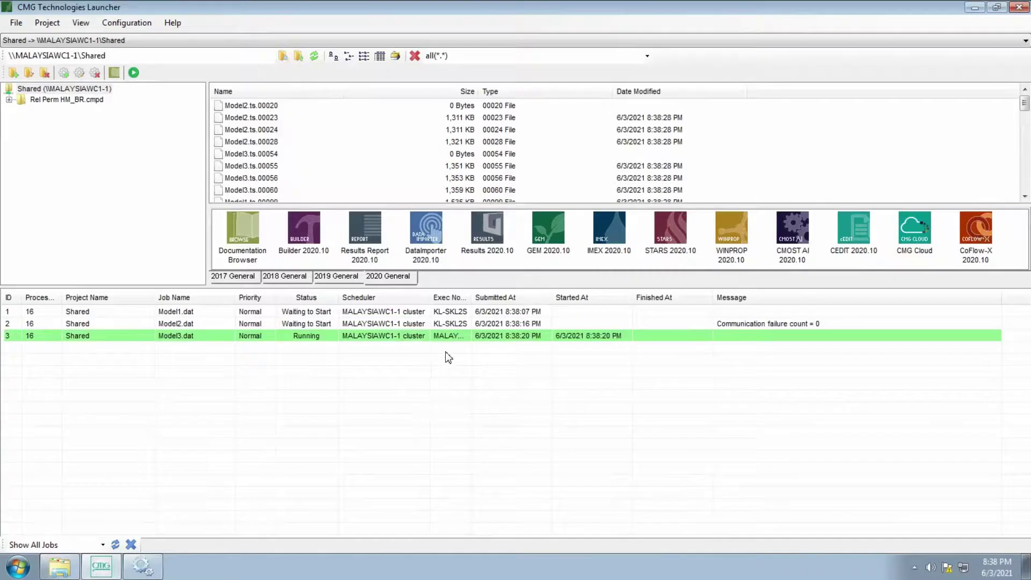
pyautogui.doubleClick(472, 296)
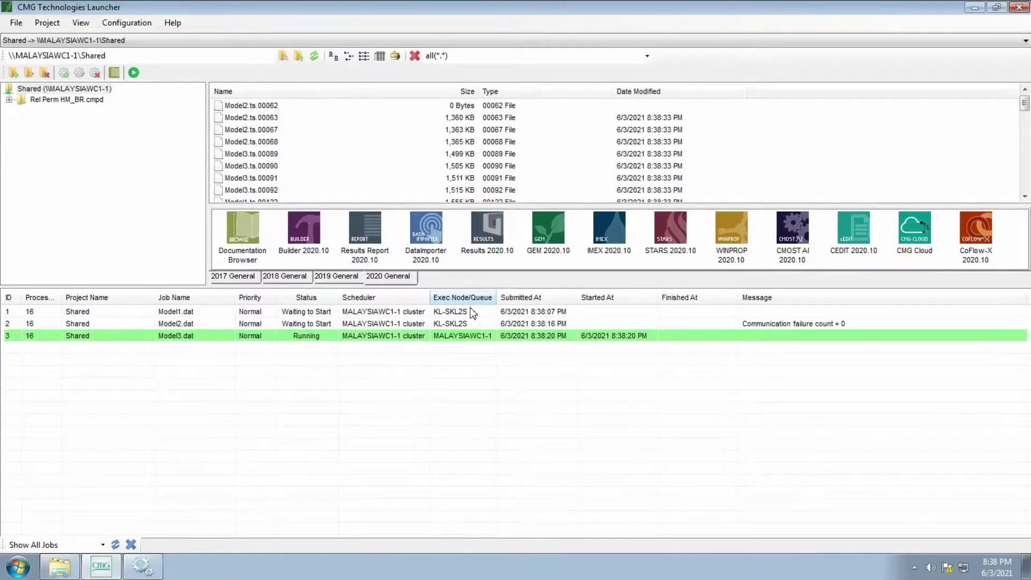
pyautogui.click(474, 311)
pyautogui.rightClick(504, 318)
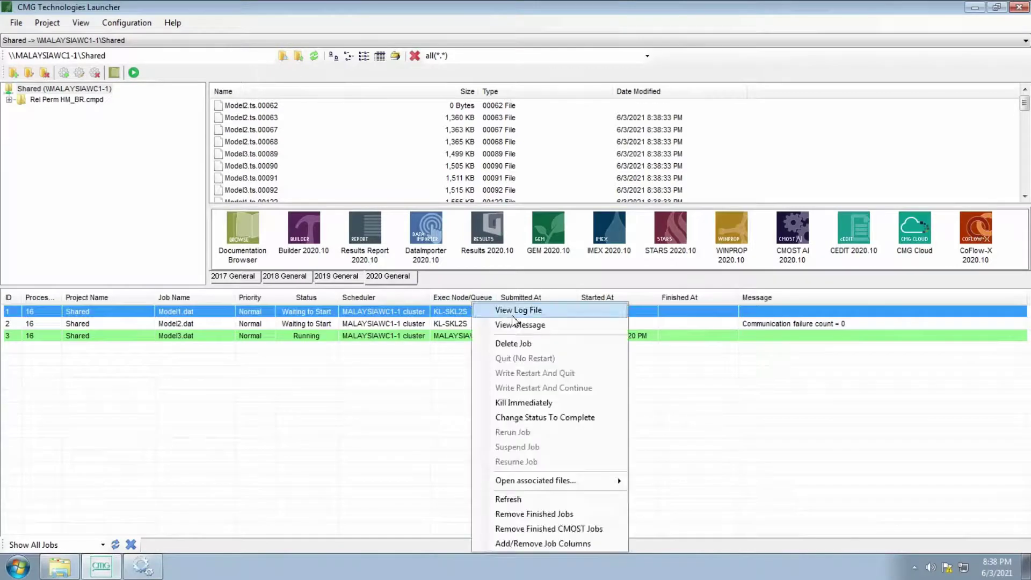
pyautogui.click(517, 312)
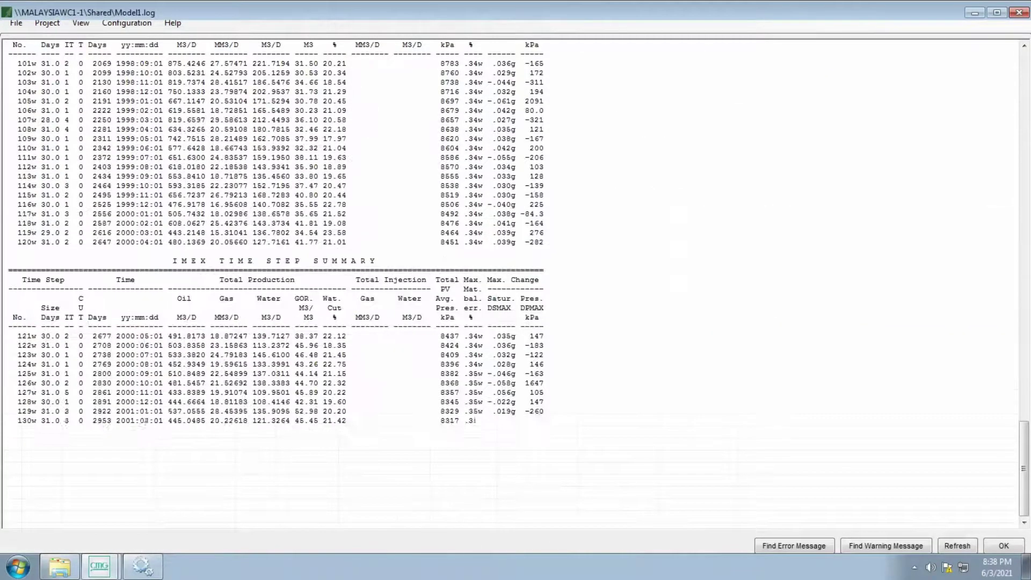
pyautogui.press('Escape')
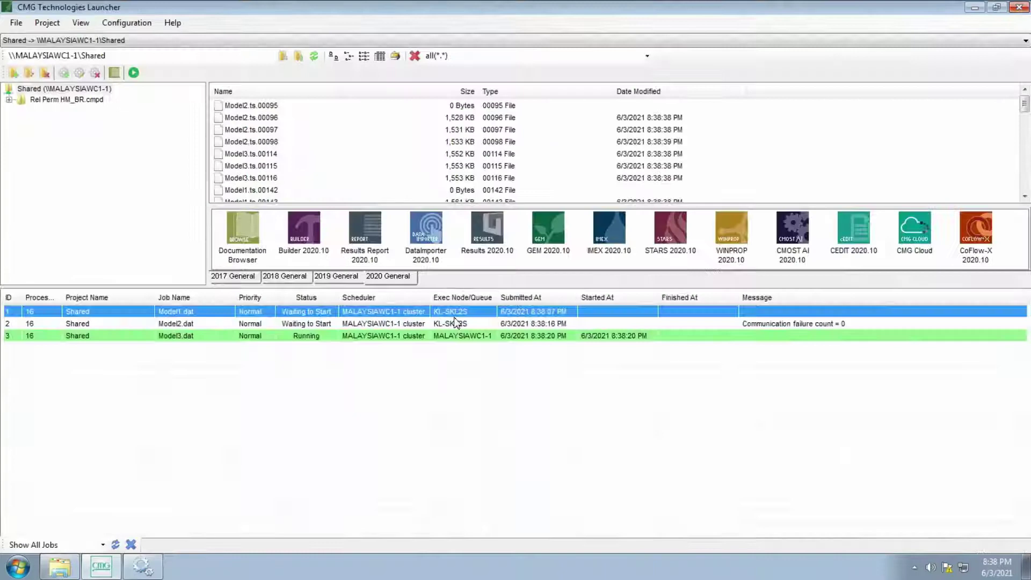
# Refresh the job list and select the running Model3.dat job
pyautogui.rightClick(528, 396)
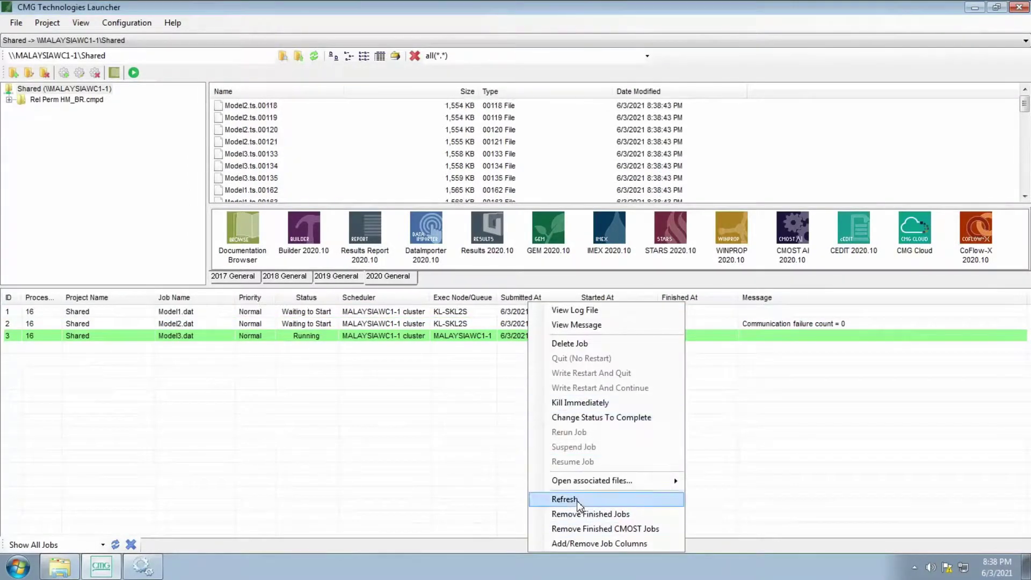
pyautogui.click(579, 501)
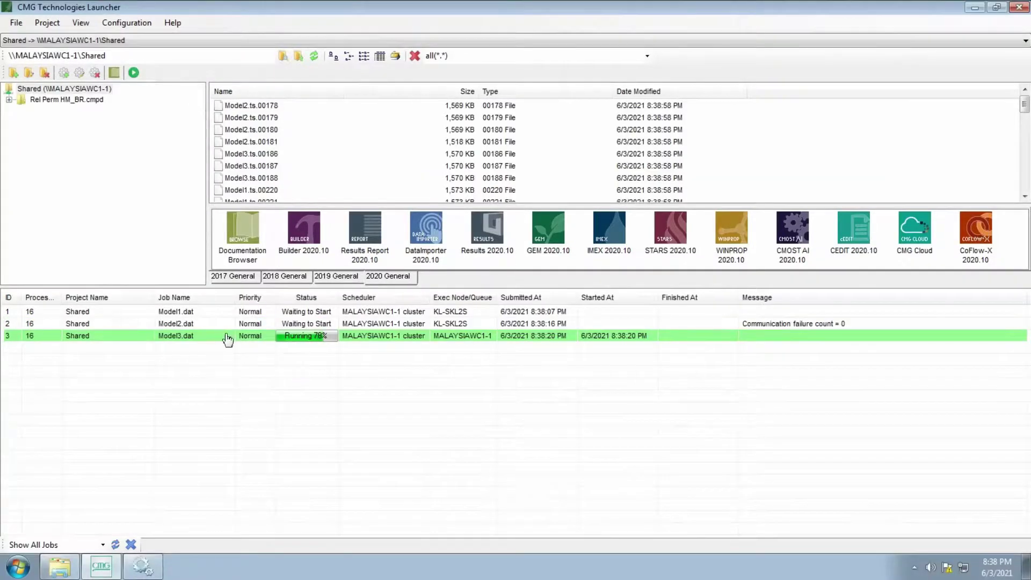
pyautogui.click(228, 337)
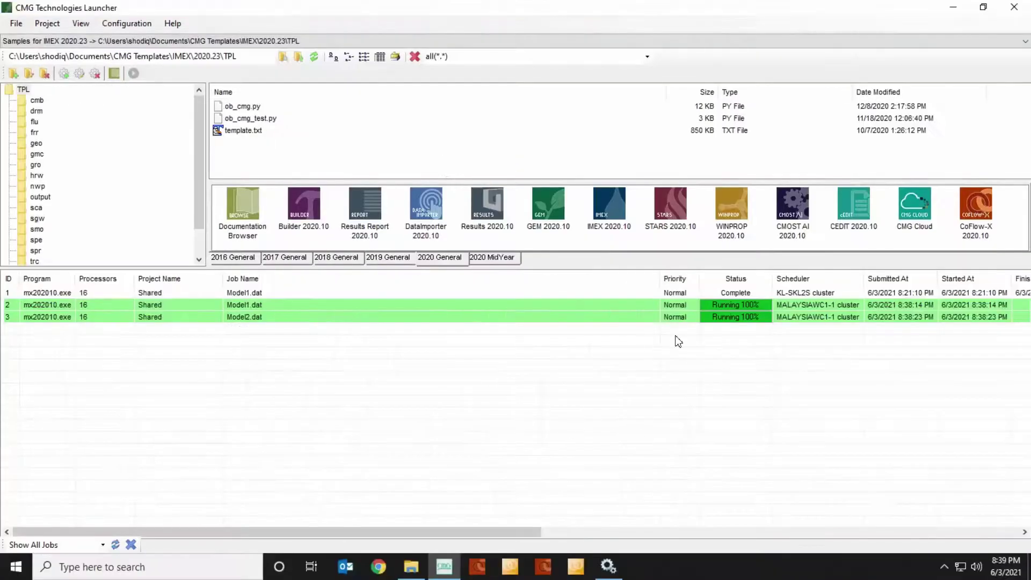
# Refresh the job list and set the local job server's processors to use to 10
pyautogui.rightClick(492, 361)
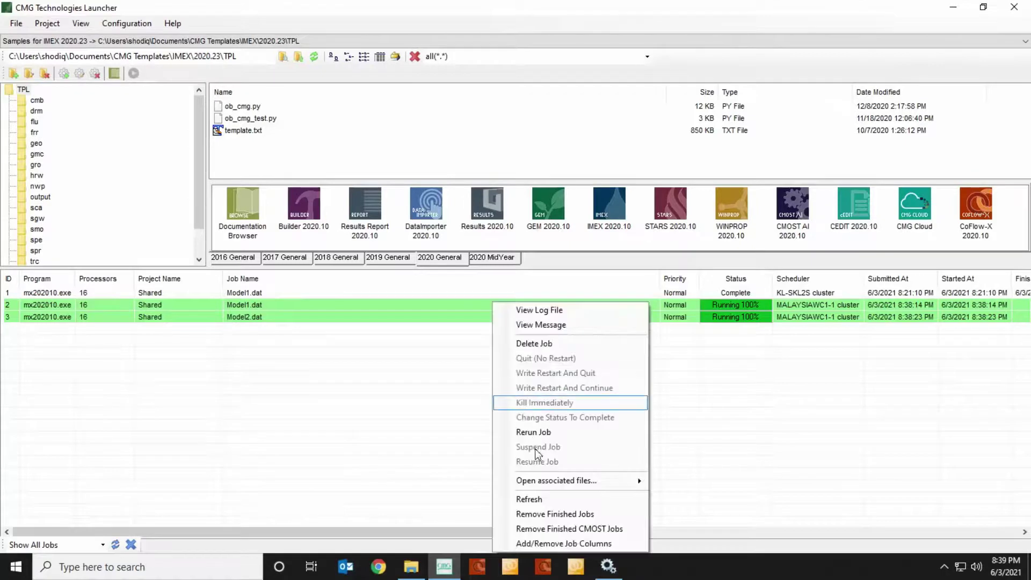
pyautogui.click(540, 500)
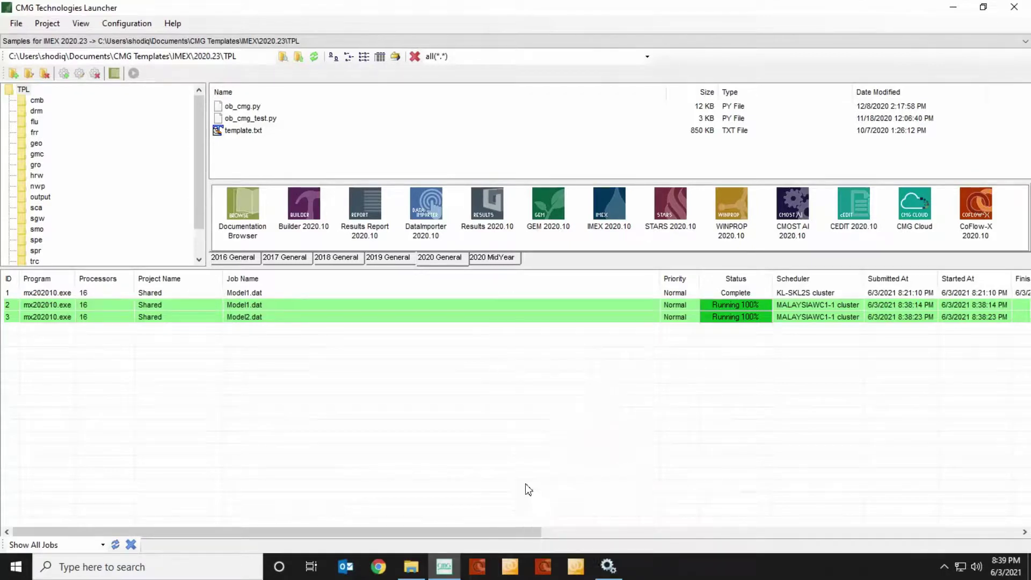
pyautogui.click(140, 24)
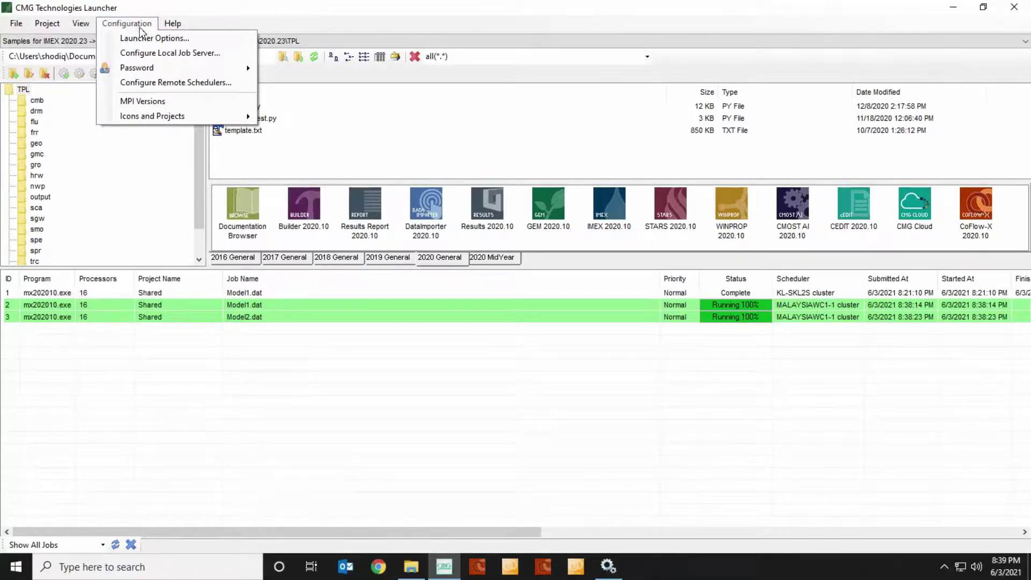
pyautogui.click(157, 52)
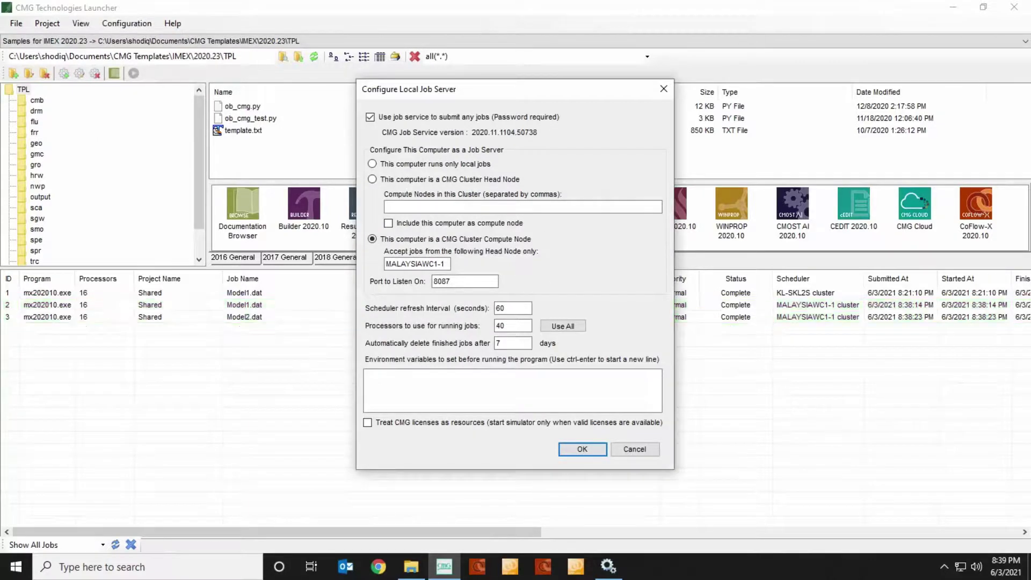
pyautogui.doubleClick(508, 326)
pyautogui.write('1')
pyautogui.click(562, 327)
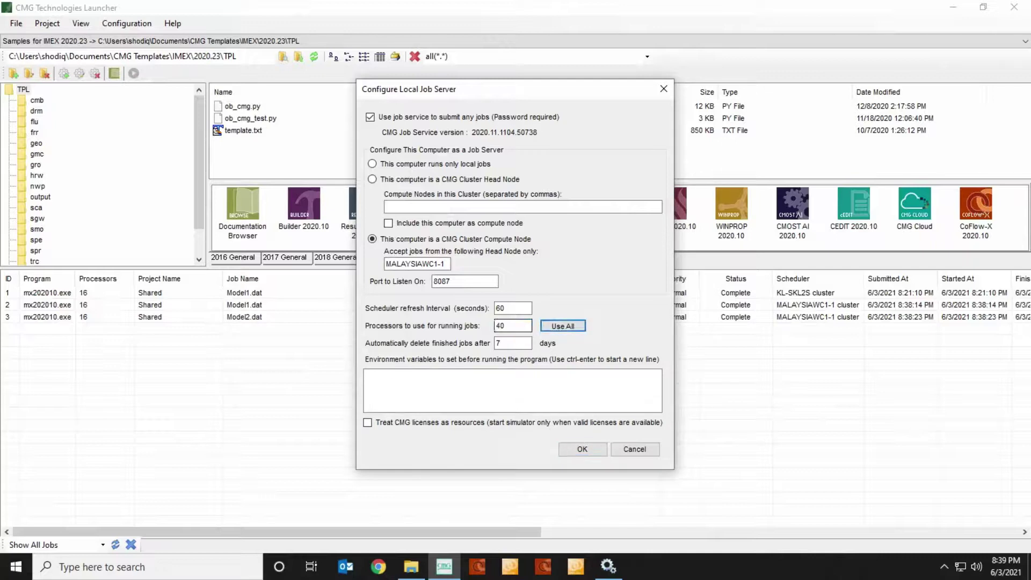
pyautogui.hotkey('shift', 'Tab')
pyautogui.write('10')
pyautogui.click(590, 451)
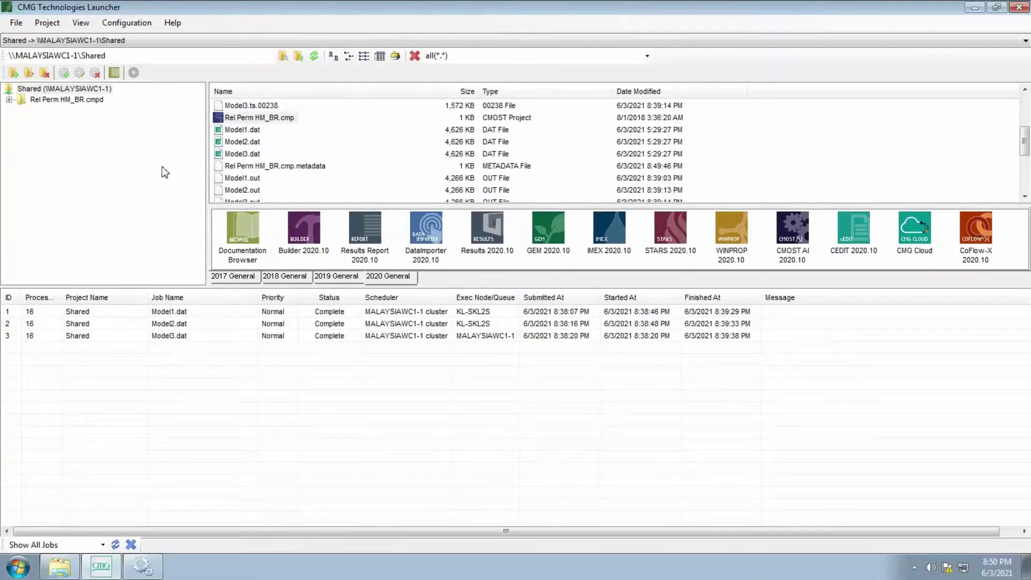
# Resubmit Model1.dat and Model2.dat to IMEX on the MALAYSIAWC1-1 cluster with 8 processors, Turbo Mode off
pyautogui.click(259, 131)
pyautogui.keyDown('ctrl'); pyautogui.click(258, 143); pyautogui.keyUp('ctrl')
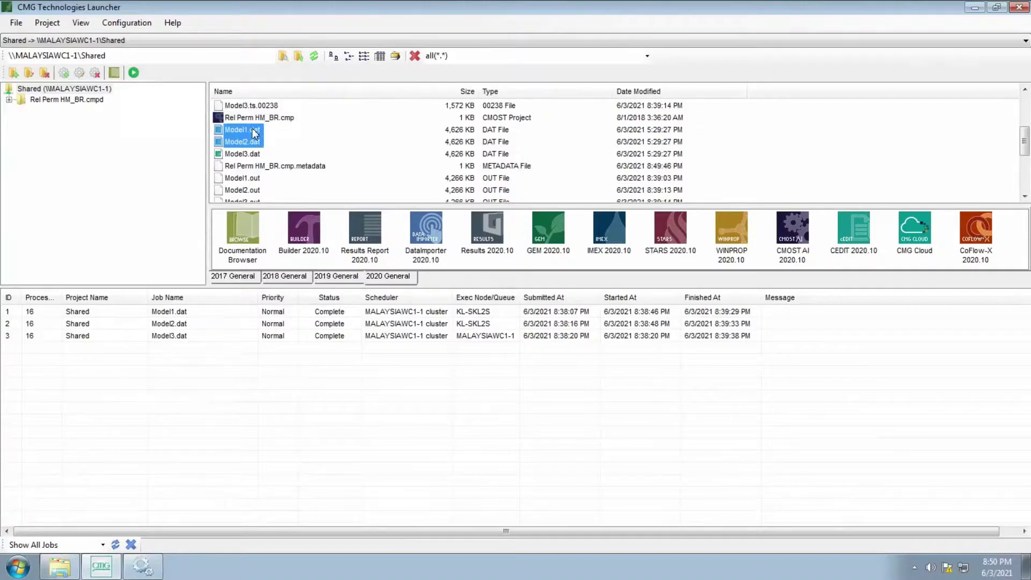
pyautogui.moveTo(256, 133); pyautogui.dragTo(604, 227)
pyautogui.click(726, 197)
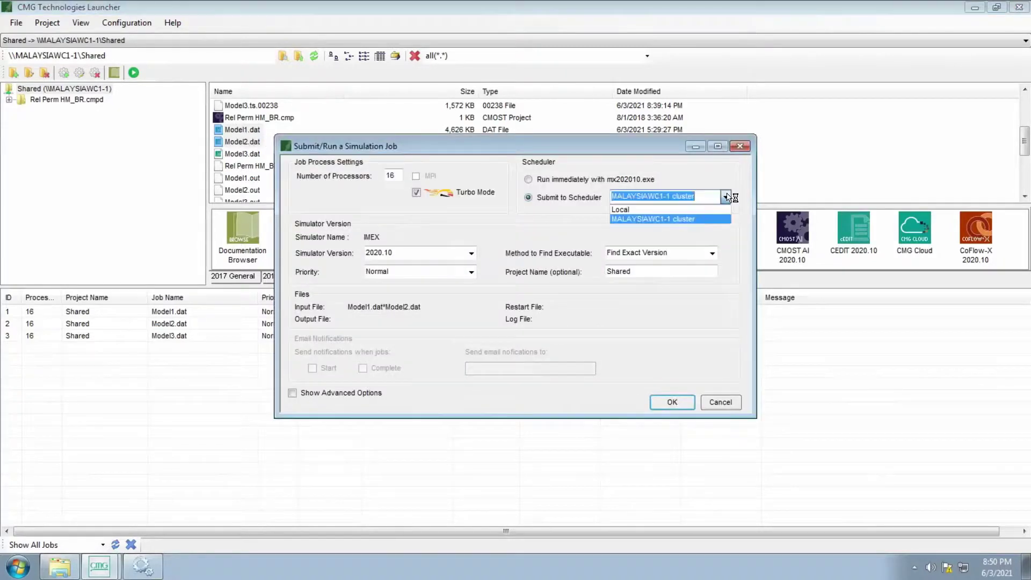
pyautogui.click(727, 196)
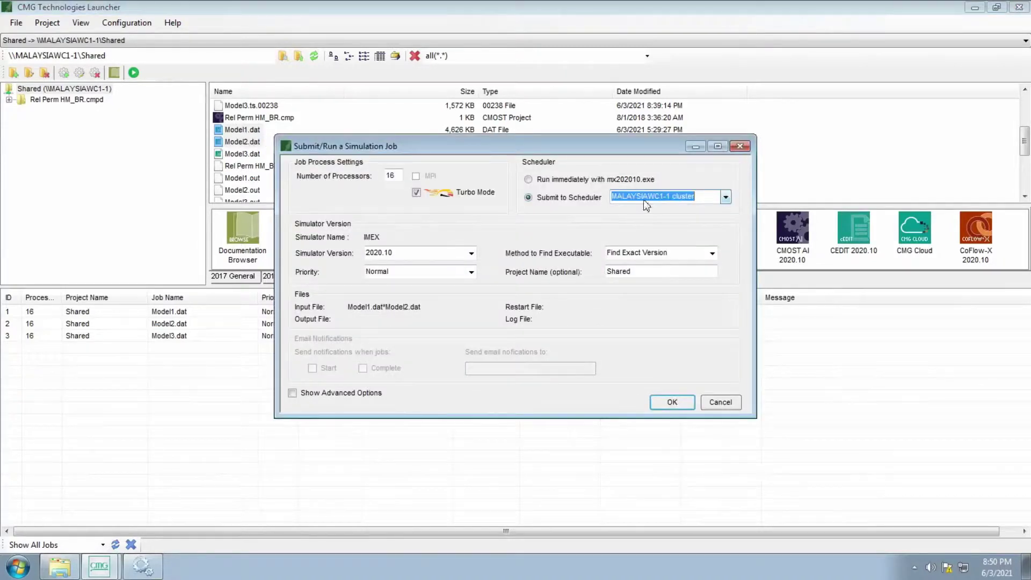
pyautogui.click(418, 194)
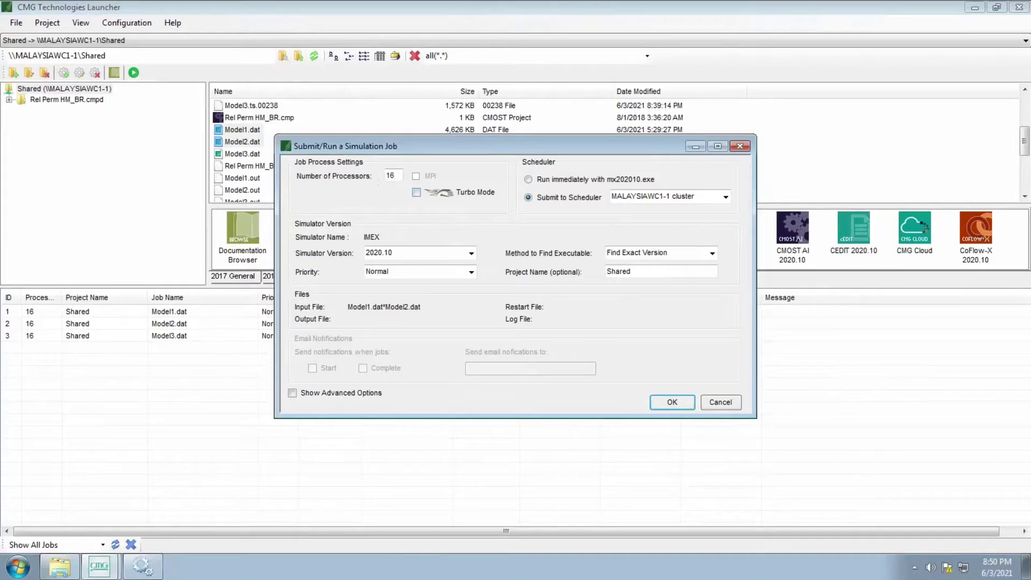
pyautogui.doubleClick(390, 176)
pyautogui.write('8')
pyautogui.click(671, 406)
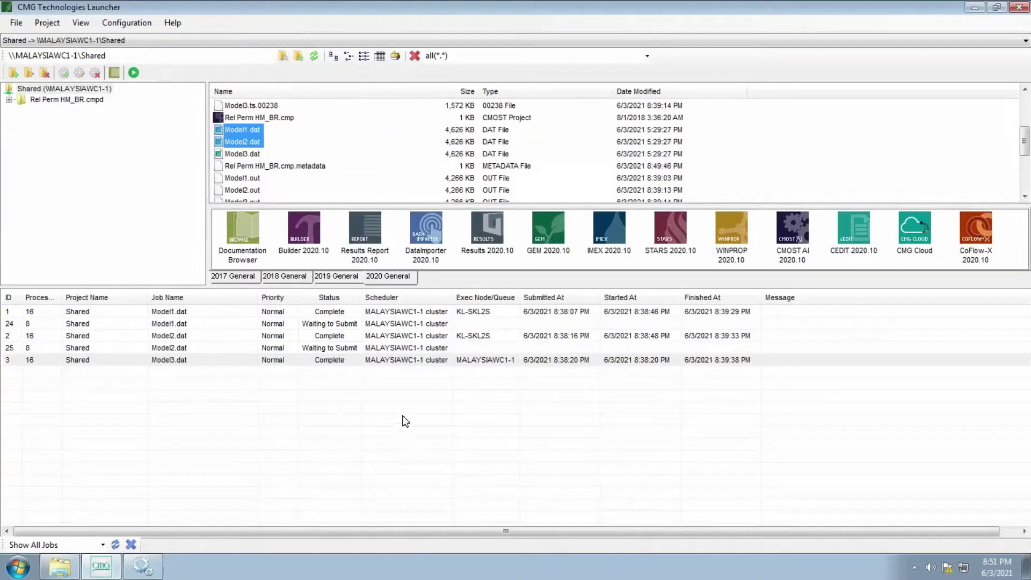
# Refresh the job lists on the head and compute nodes and check running job 22's options
pyautogui.rightClick(432, 398)
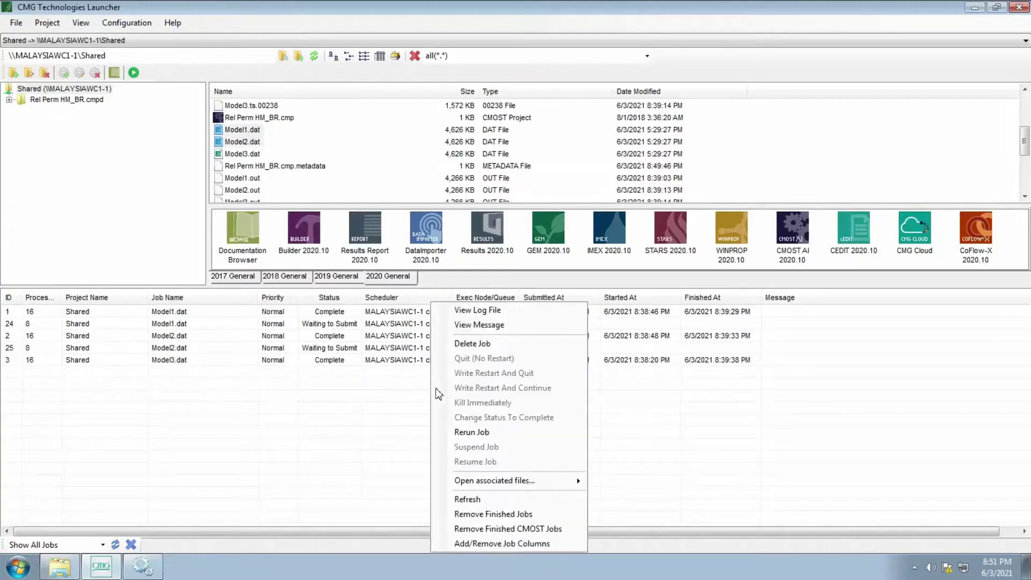
pyautogui.click(482, 500)
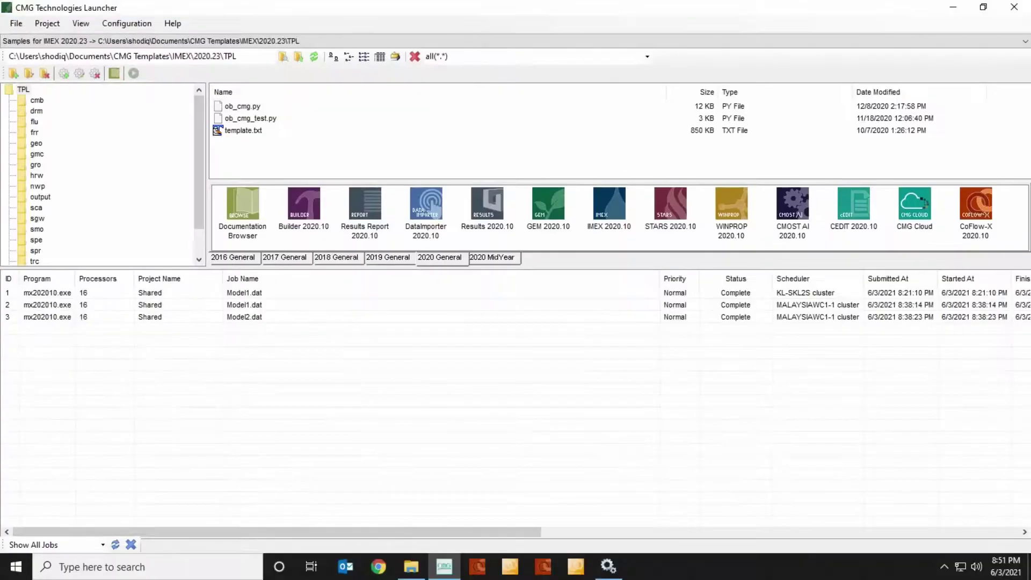
pyautogui.rightClick(486, 405)
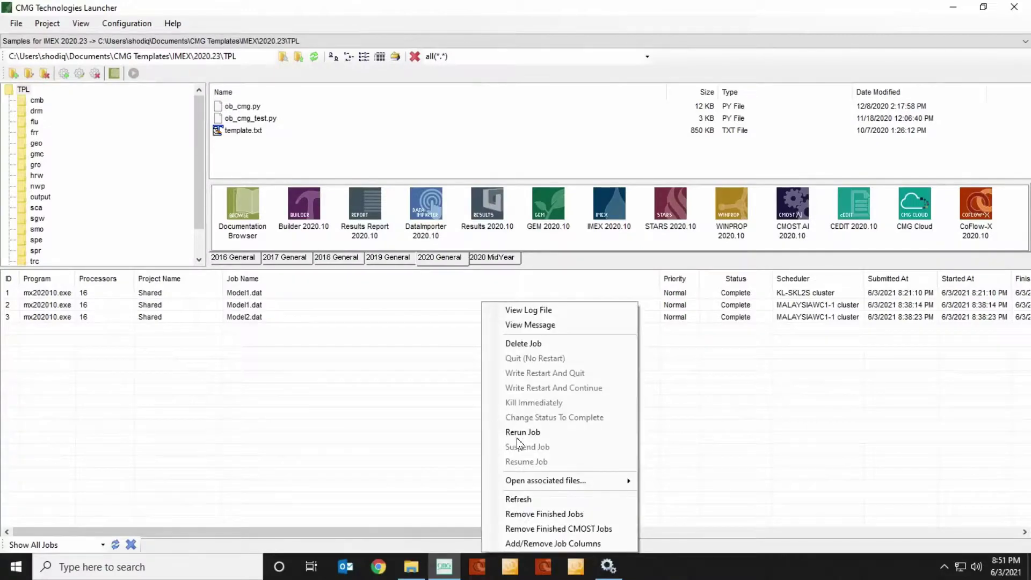
pyautogui.click(540, 499)
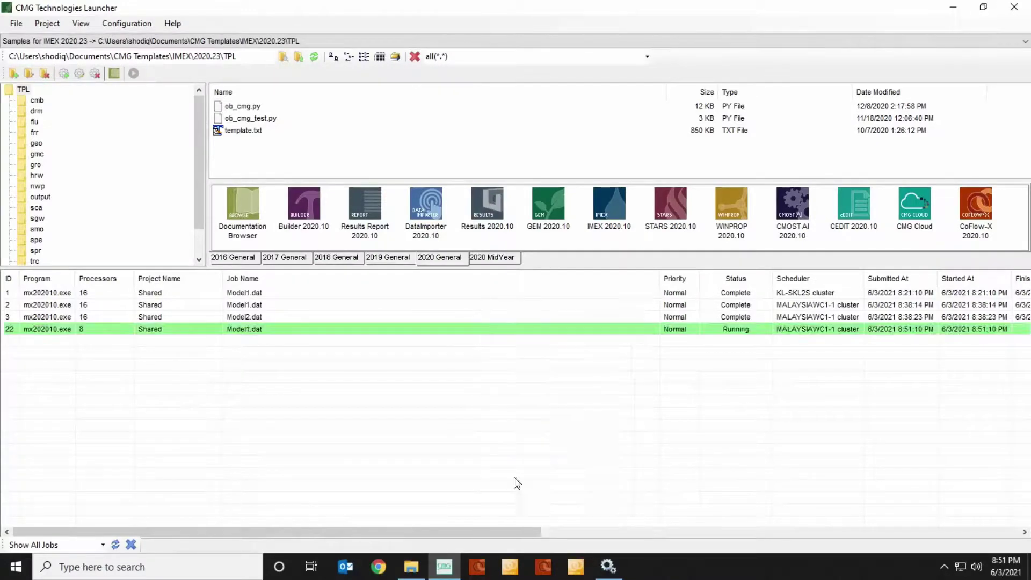
pyautogui.rightClick(283, 331)
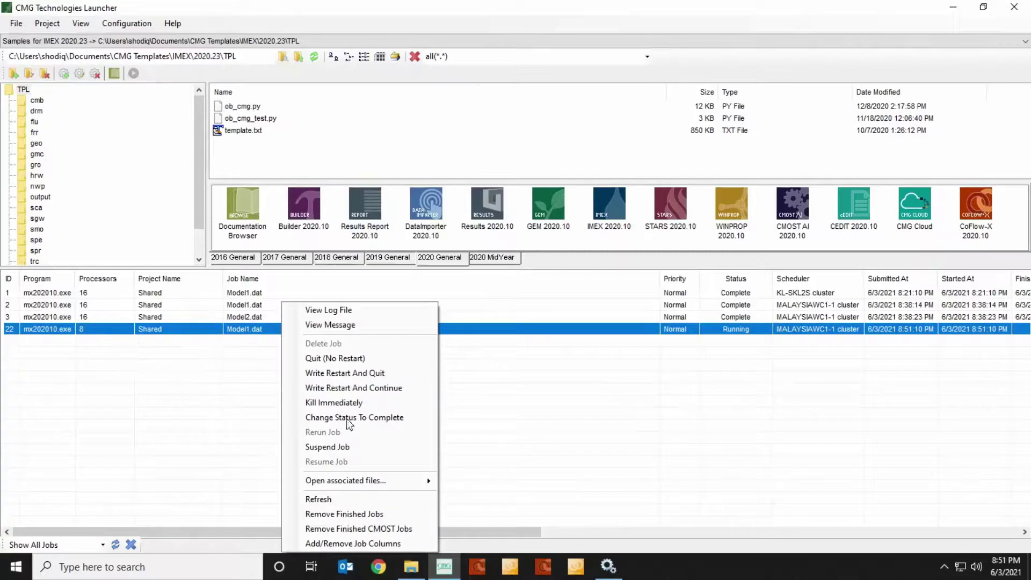
pyautogui.click(449, 442)
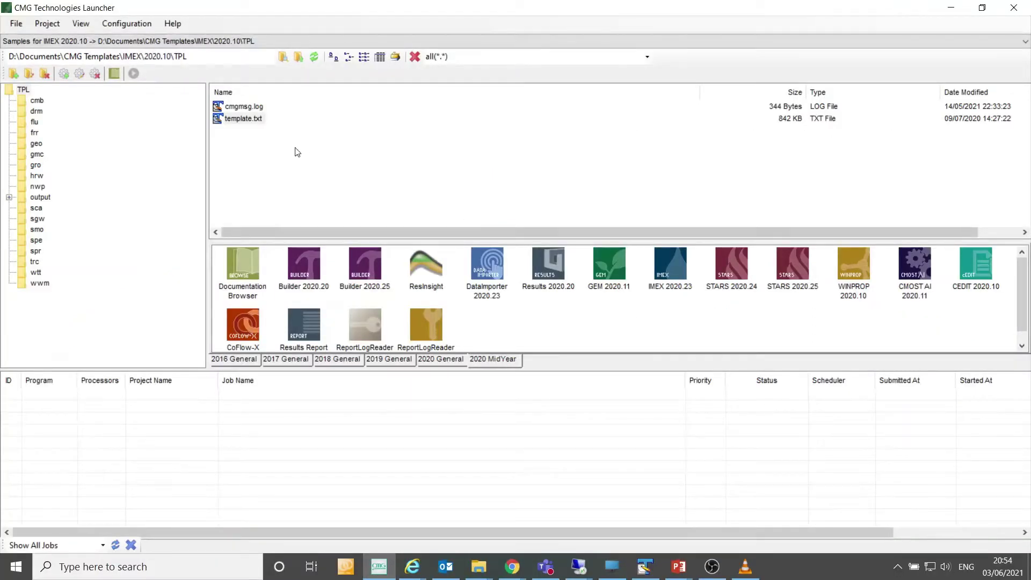
# Add a CMG Scheduler remote scheduler named 56core with head node MALAYSIAWC1-1
pyautogui.click(132, 24)
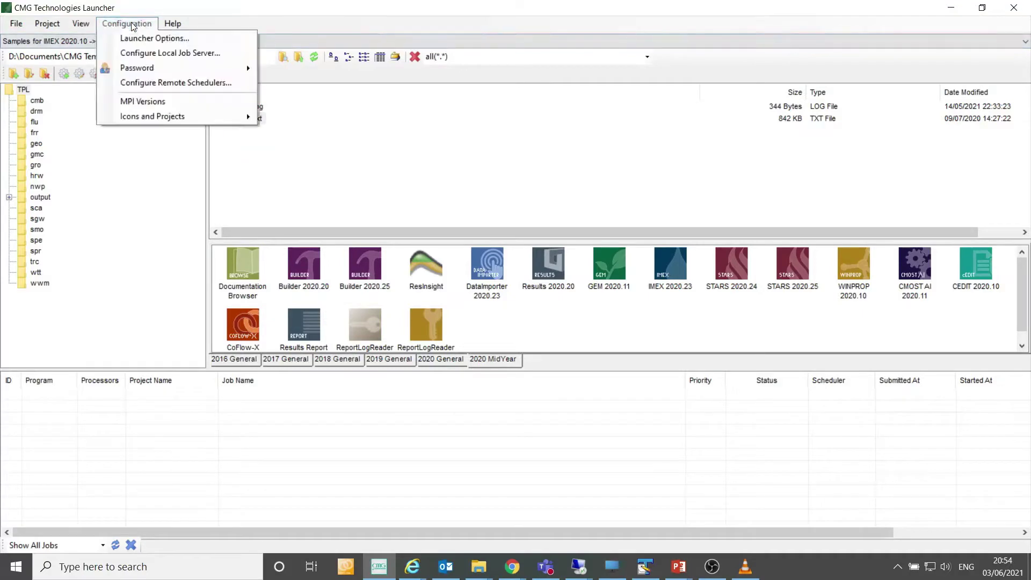
pyautogui.click(161, 84)
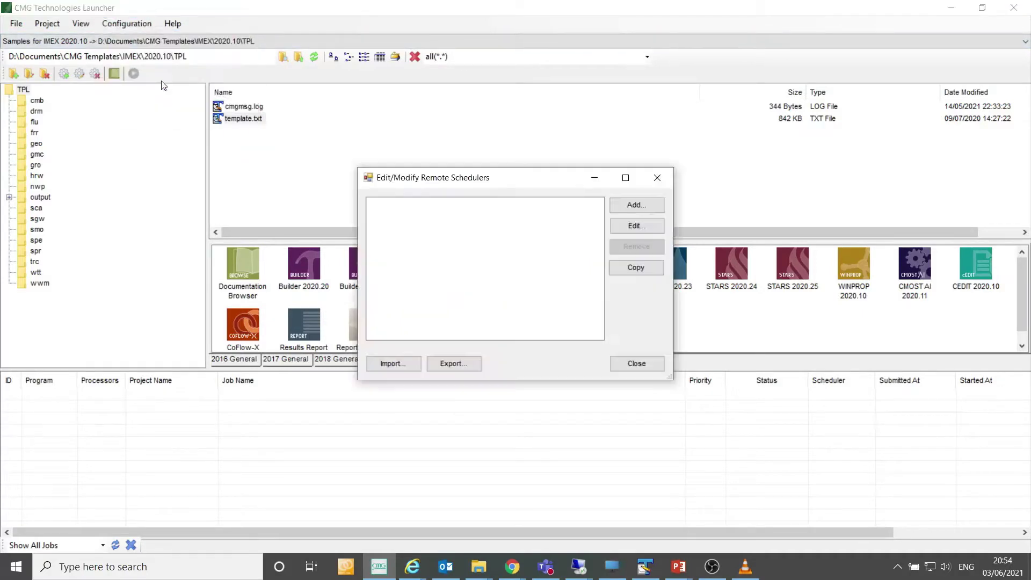
pyautogui.click(630, 204)
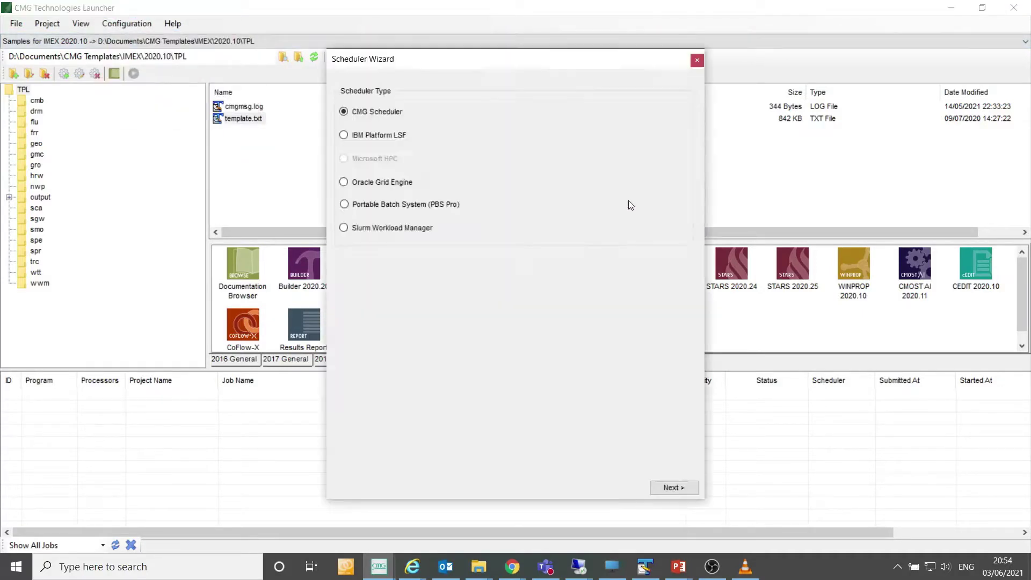
pyautogui.click(693, 492)
pyautogui.moveTo(446, 99); pyautogui.dragTo(379, 92)
pyautogui.write('56core')
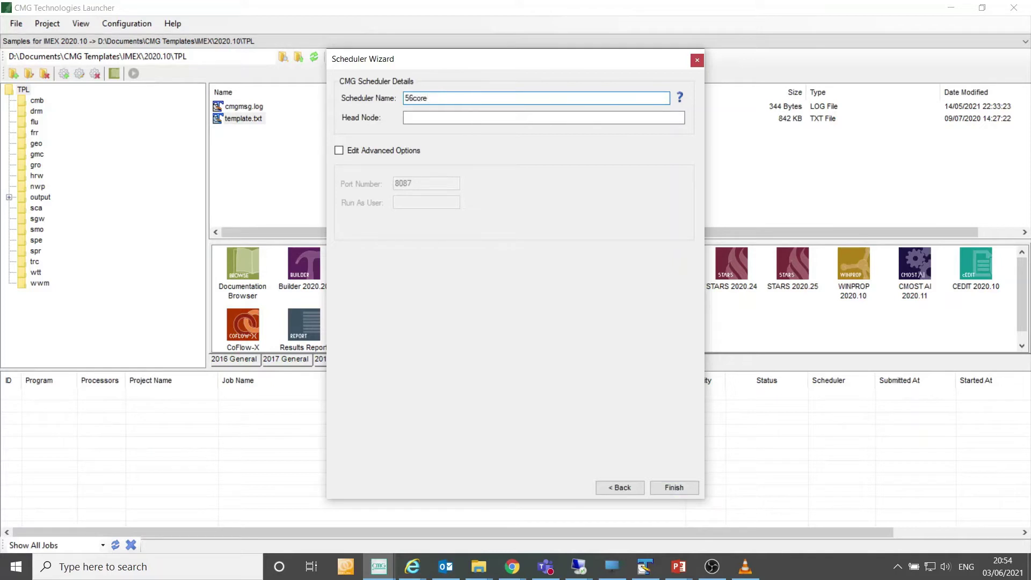
pyautogui.click(419, 117)
pyautogui.hotkey('alt', 'Tab')
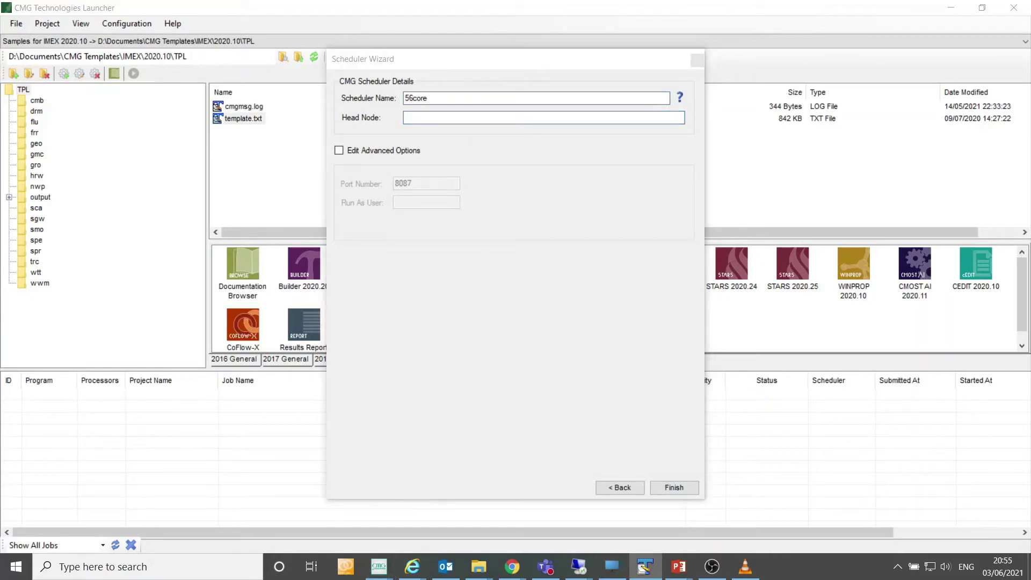
pyautogui.hotkey('alt', 'Tab')
pyautogui.write('MALAYSIAWC1-1')
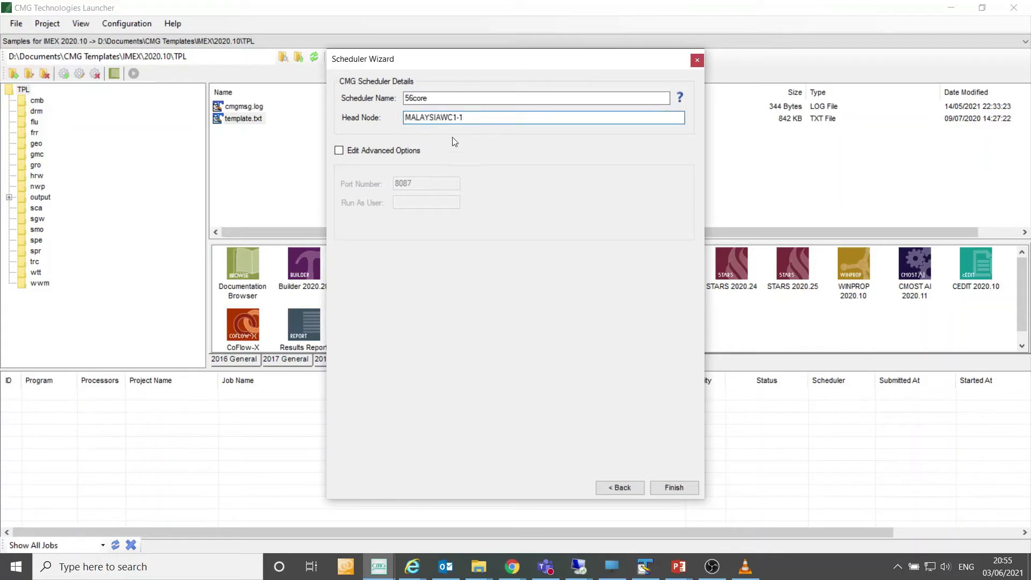
# Enter the run-as user account in advanced options, finish, and select the 56core scheduler
pyautogui.click(370, 152)
pyautogui.click(424, 204)
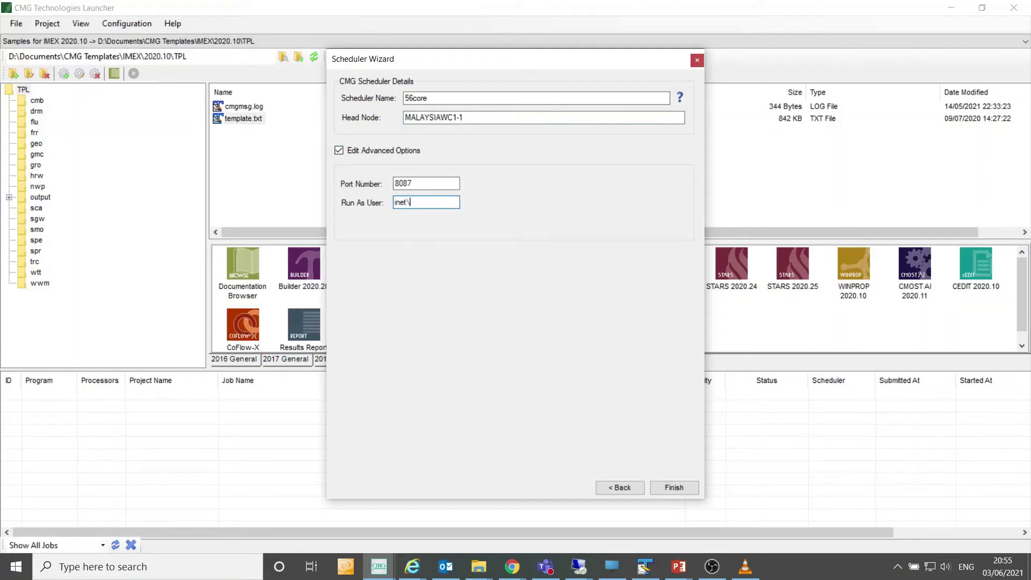
pyautogui.write('inet\\shodiq')
pyautogui.click(684, 488)
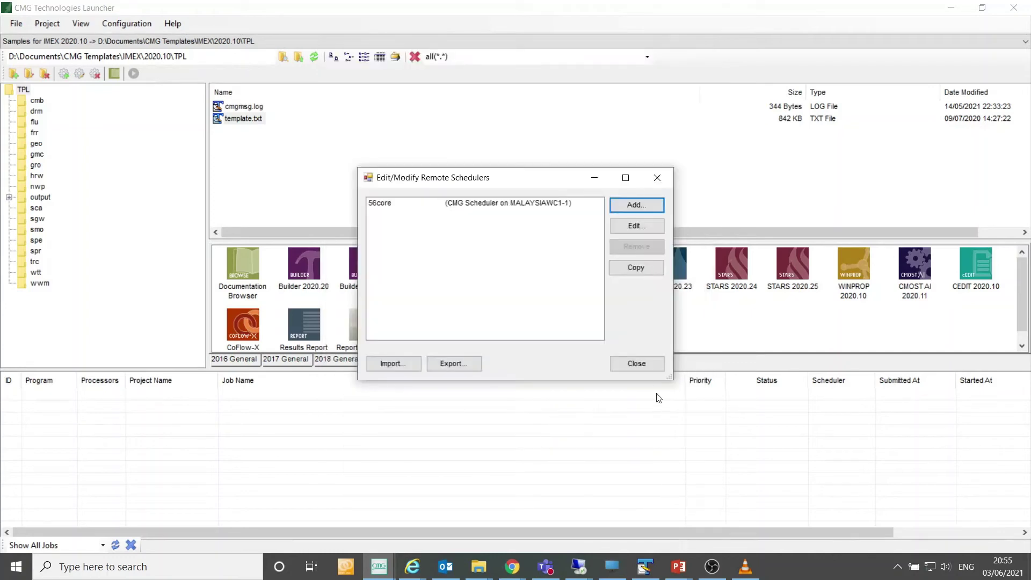
pyautogui.click(449, 209)
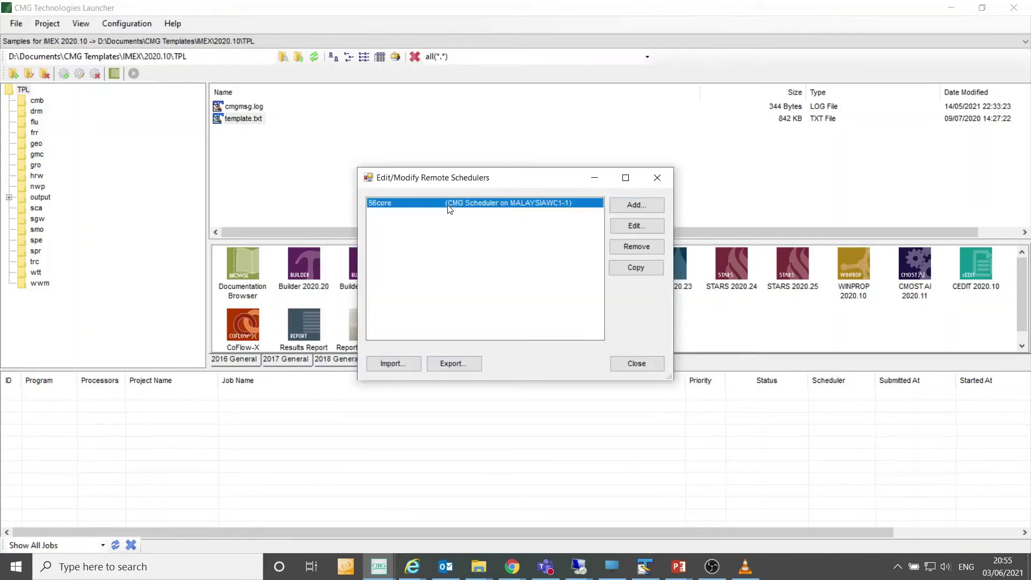